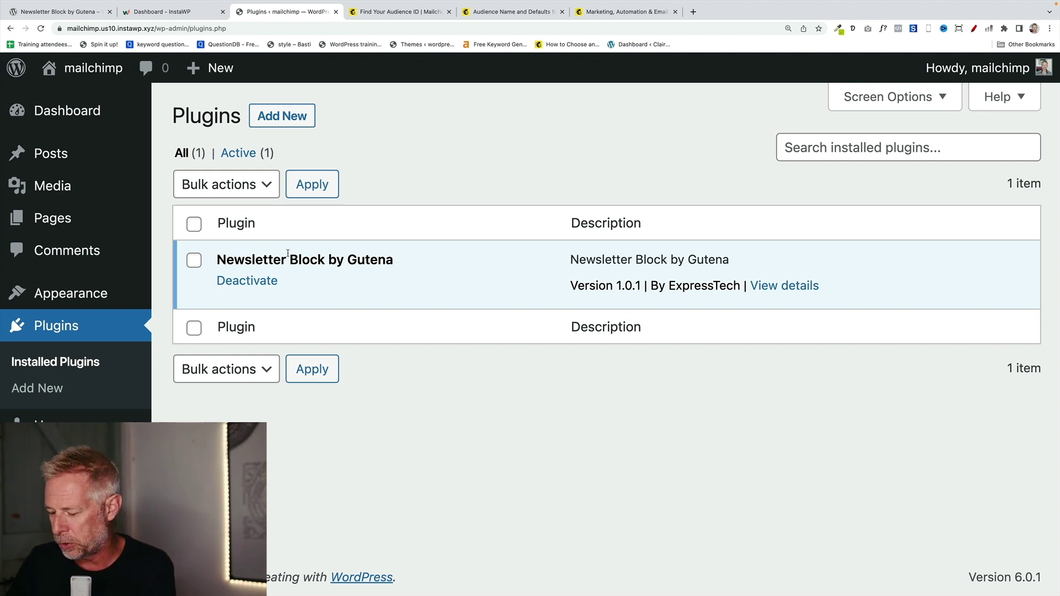
- Zoom the browser out and open the empty Basic Plugin page for editing from All Pages
key(super+minus)
key(super+minus)
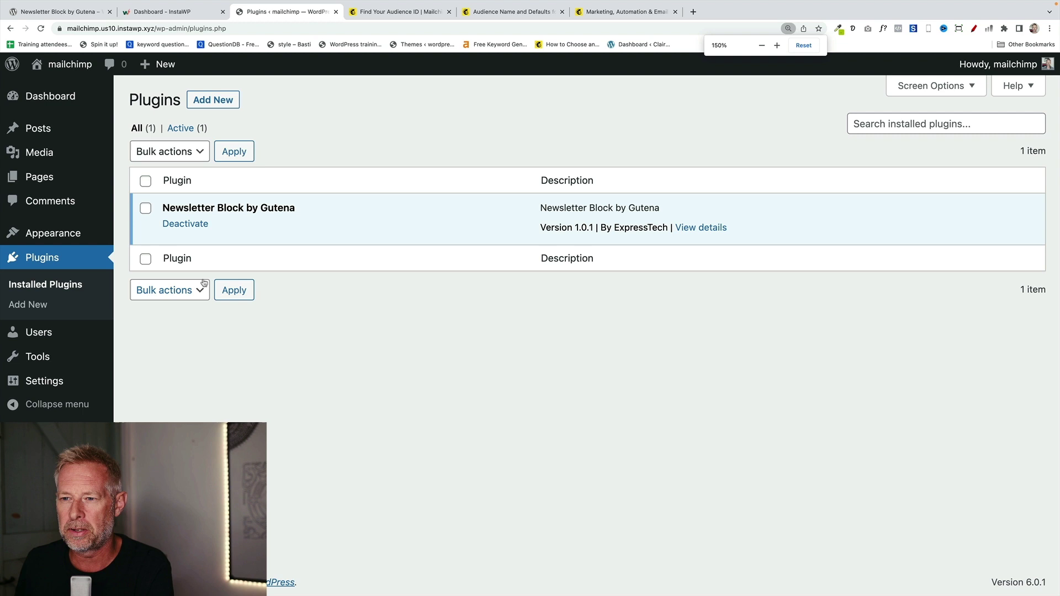
mouse_move(97, 178)
click(138, 177)
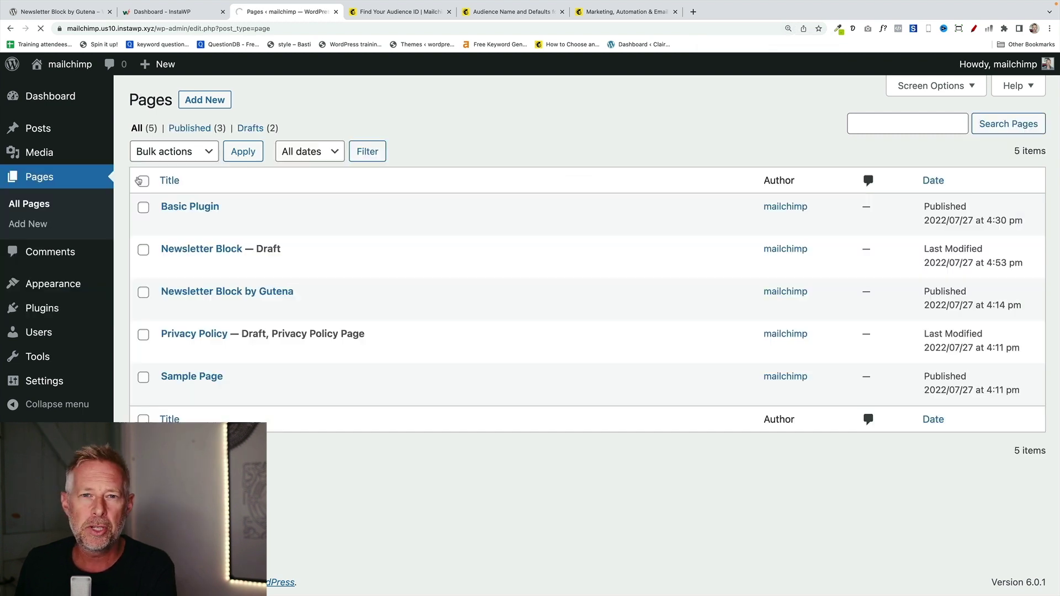
click(213, 201)
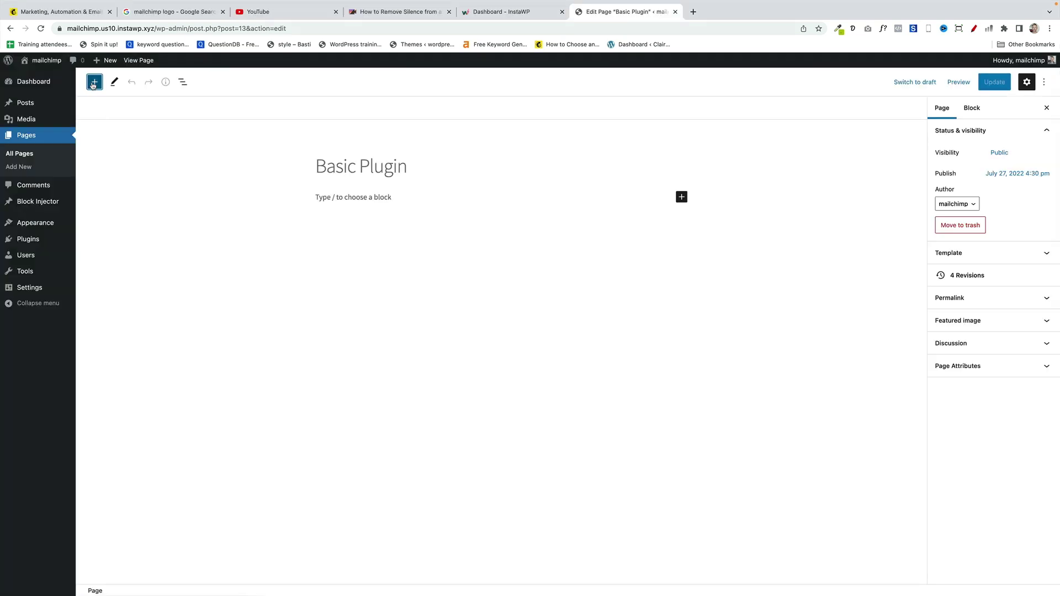
- Drag the Gutena Newsletter block from the block inserter onto the empty Basic Plugin page
click(94, 82)
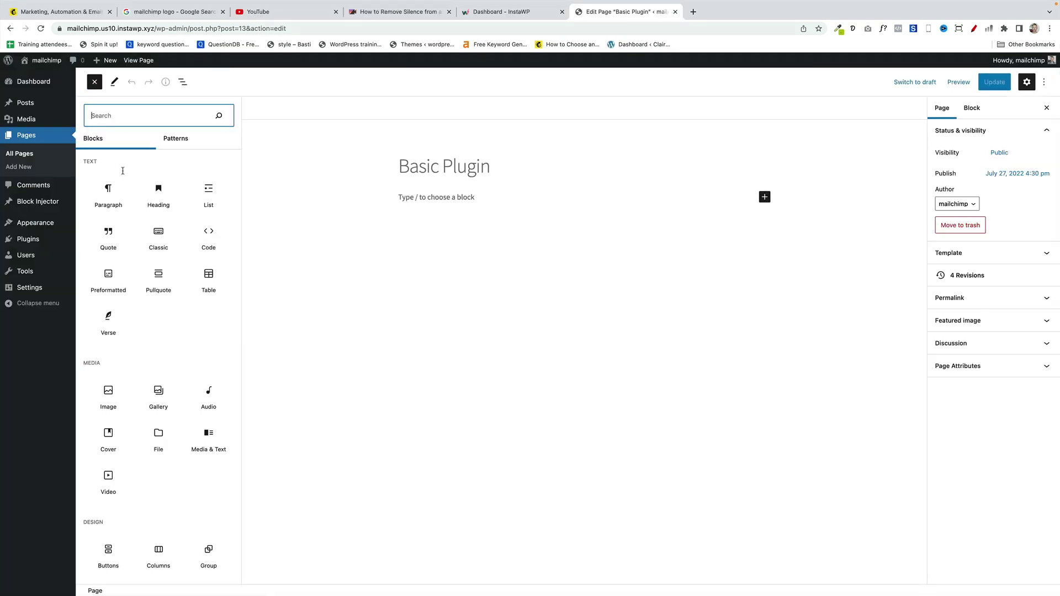
scroll(189, 346, down, 20)
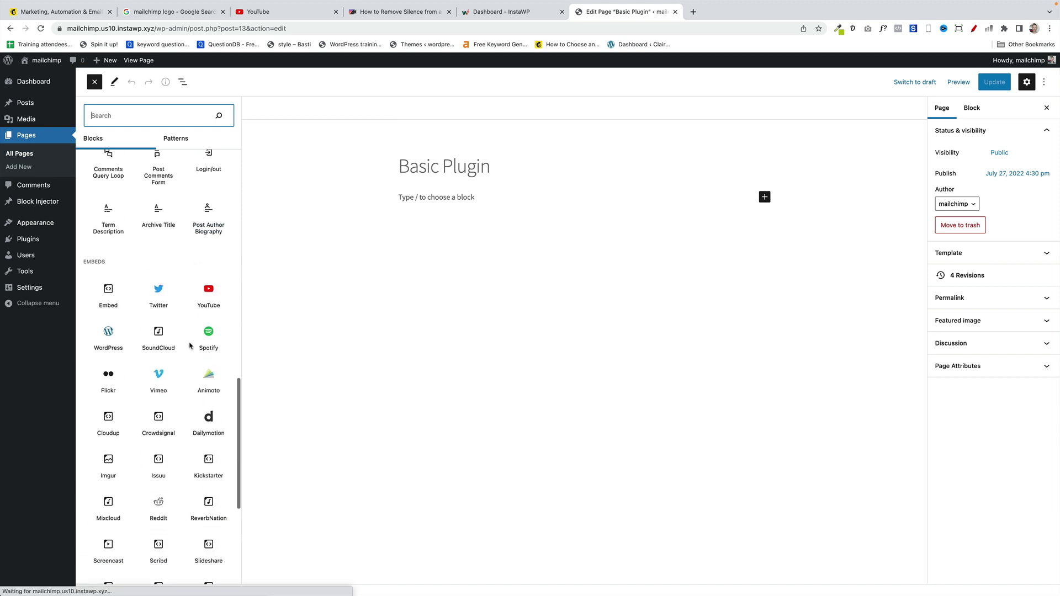
scroll(189, 346, down, 5)
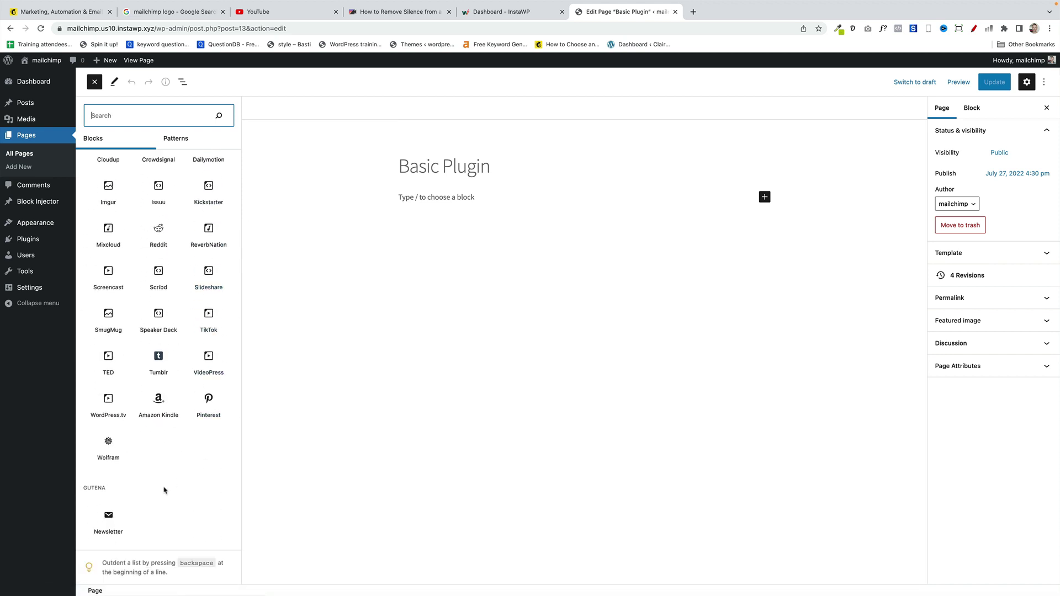
drag(109, 516, 456, 202)
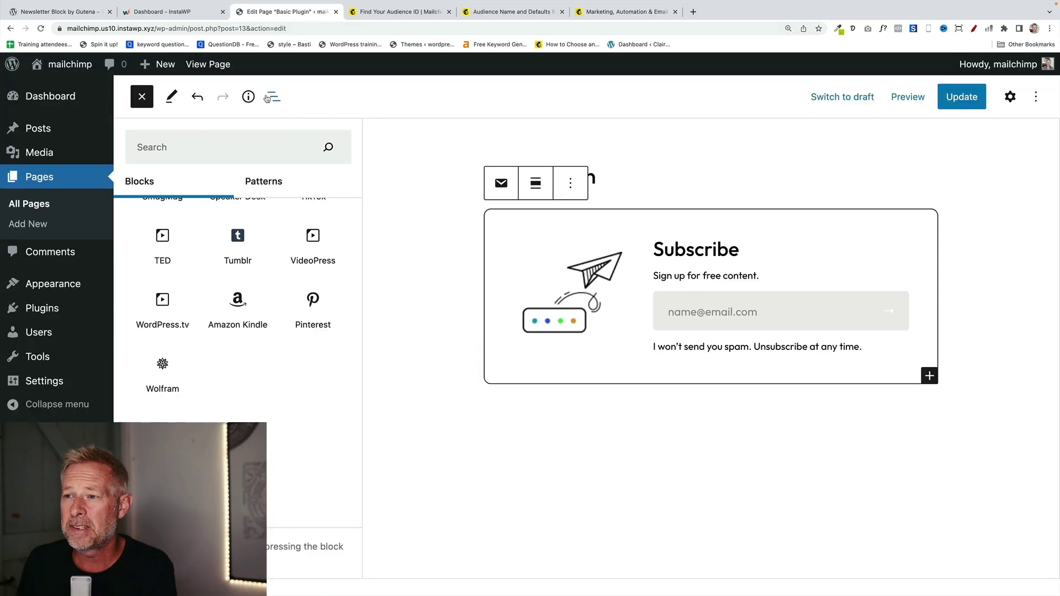
click(144, 99)
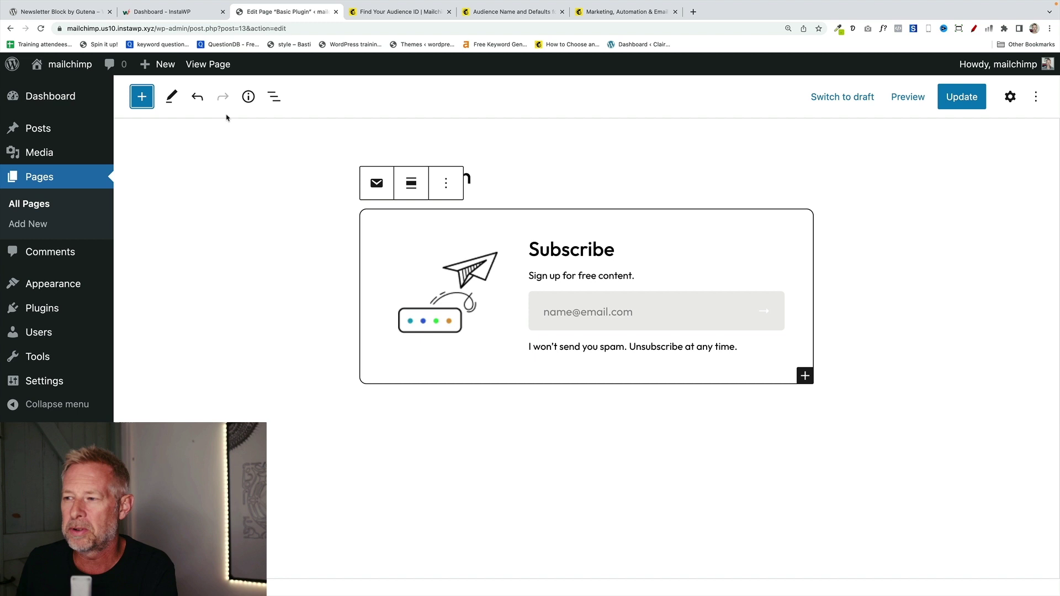
- In List View, expand Newsletter, Columns and both Column blocks, selecting Columns and the illustration
click(274, 97)
click(126, 172)
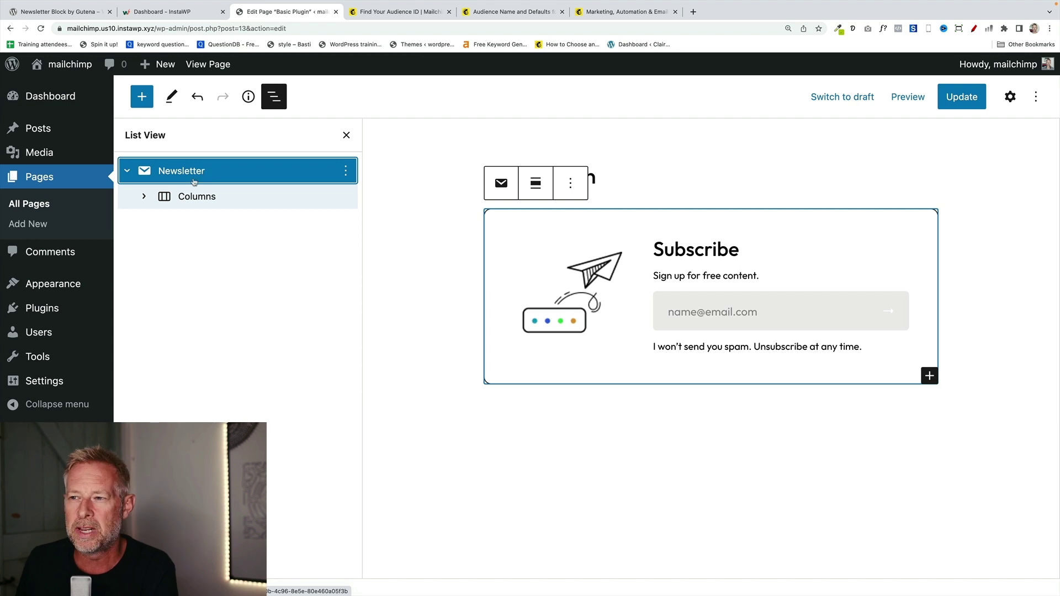
click(144, 196)
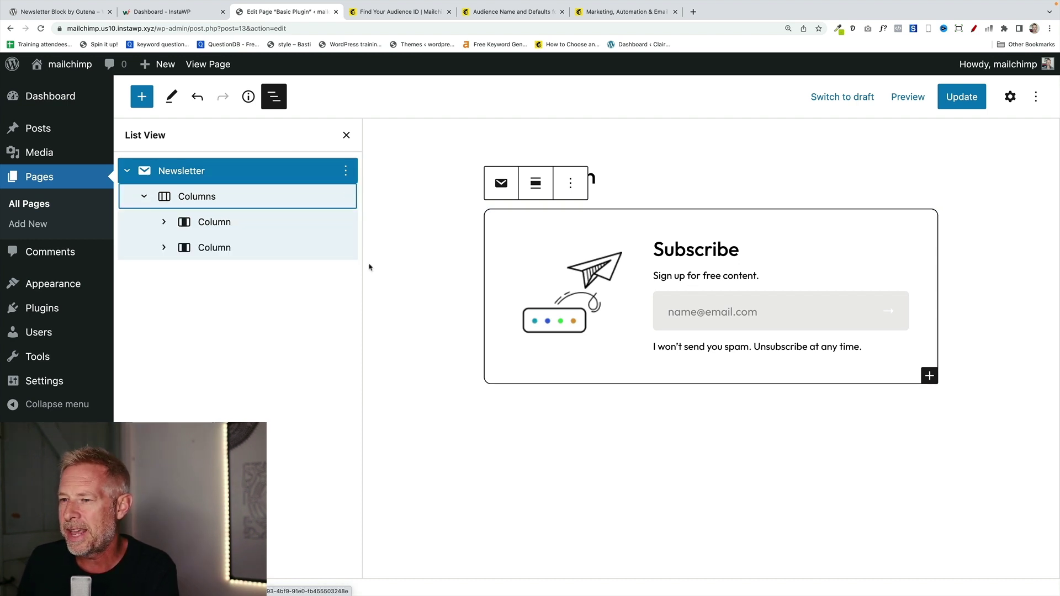
click(200, 197)
click(164, 222)
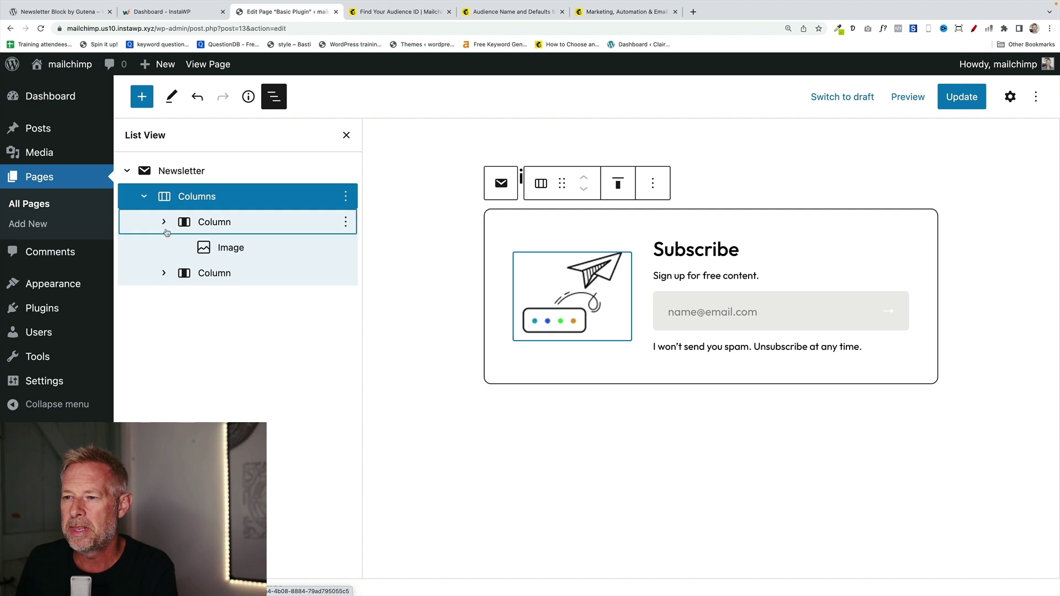
click(221, 248)
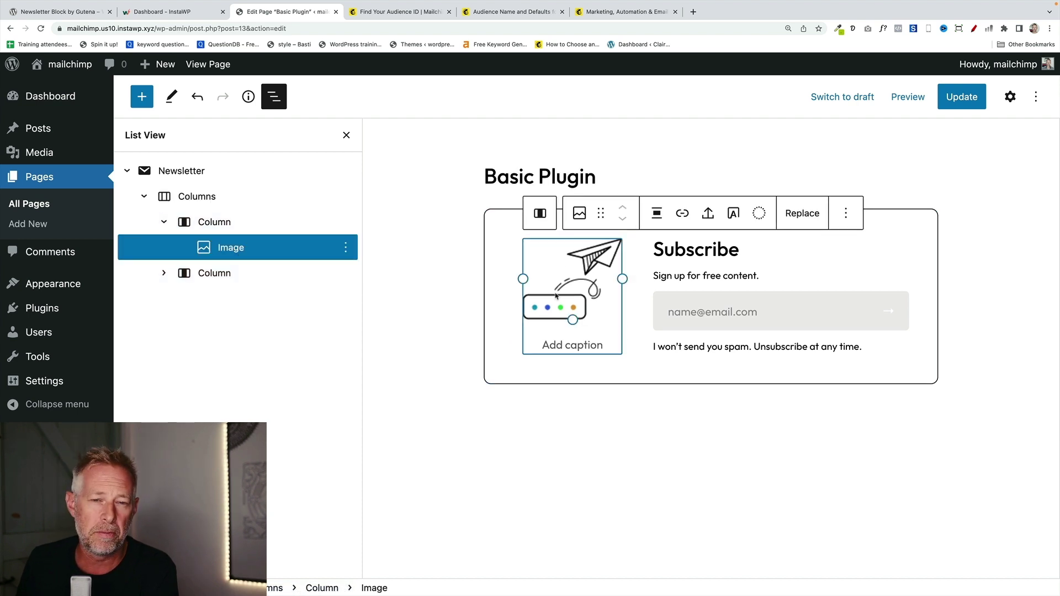
click(164, 273)
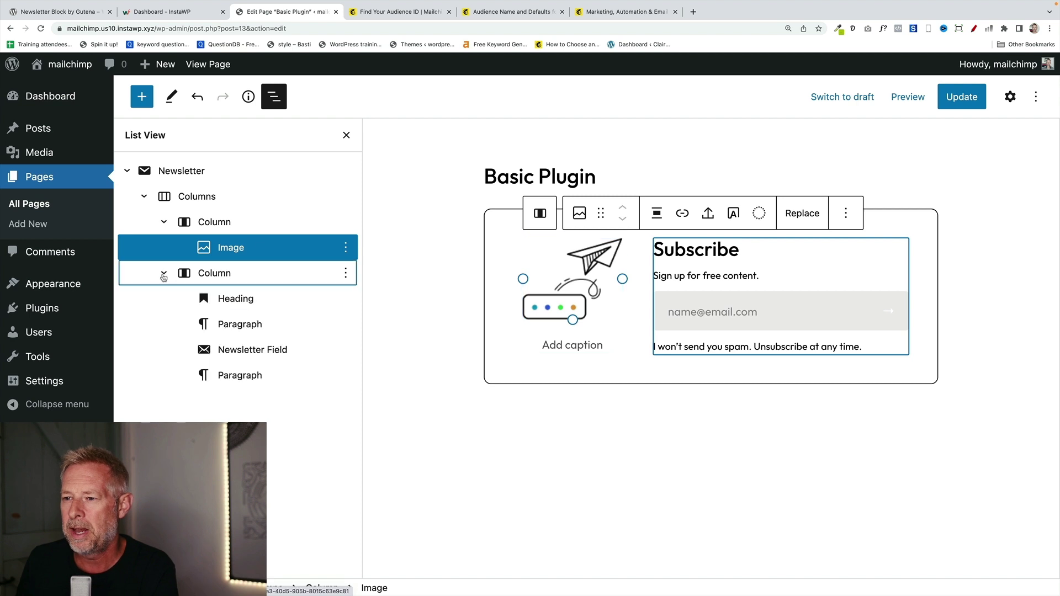
- Inspect the Subscribe heading, sign-up paragraph, email field and disclaimer, ending on Newsletter Field
click(229, 301)
drag(664, 251, 719, 251)
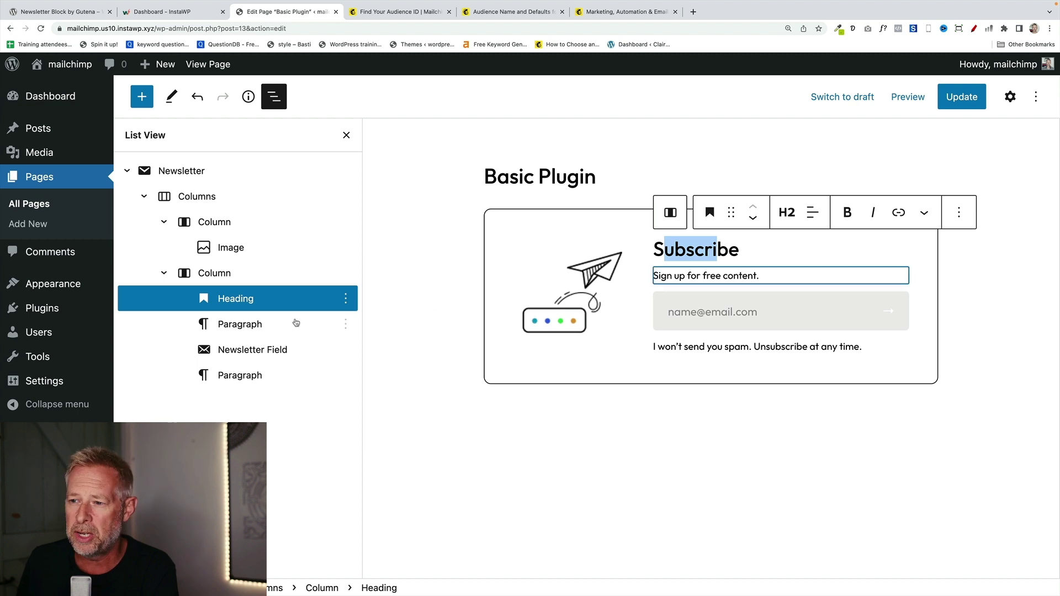
click(258, 329)
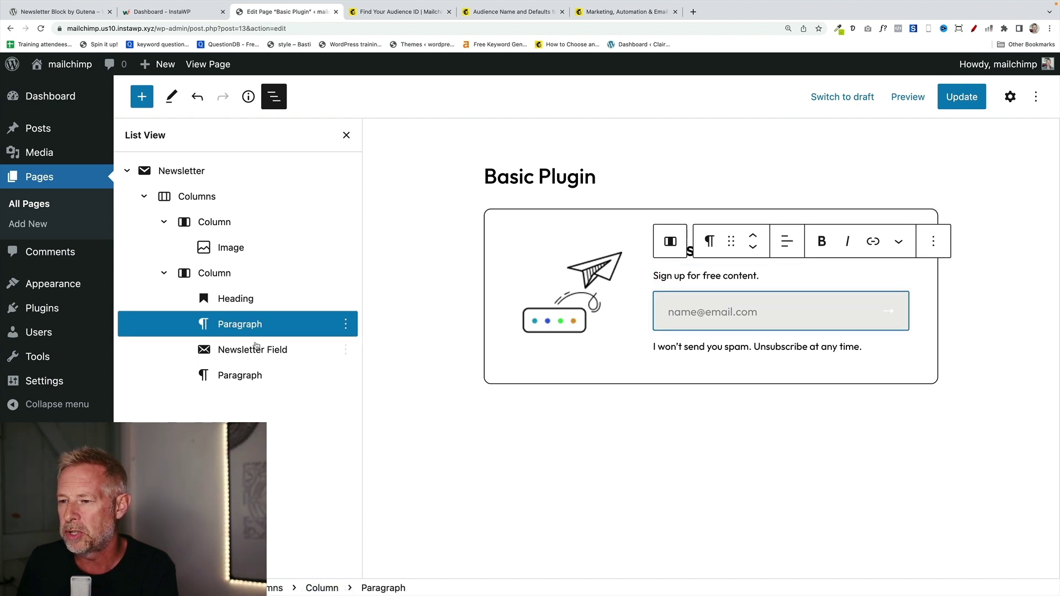
click(679, 312)
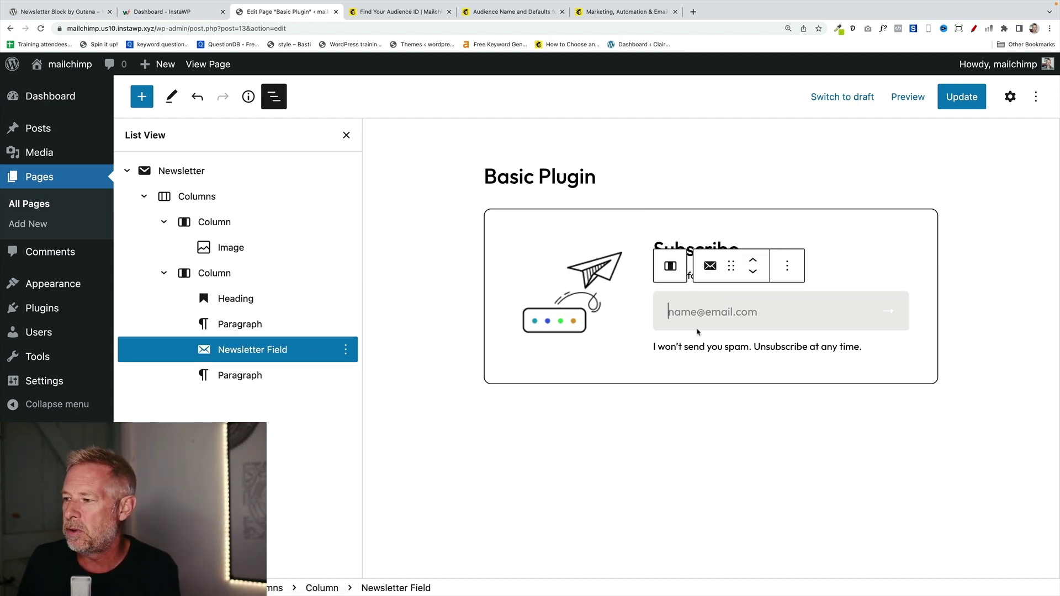
click(354, 382)
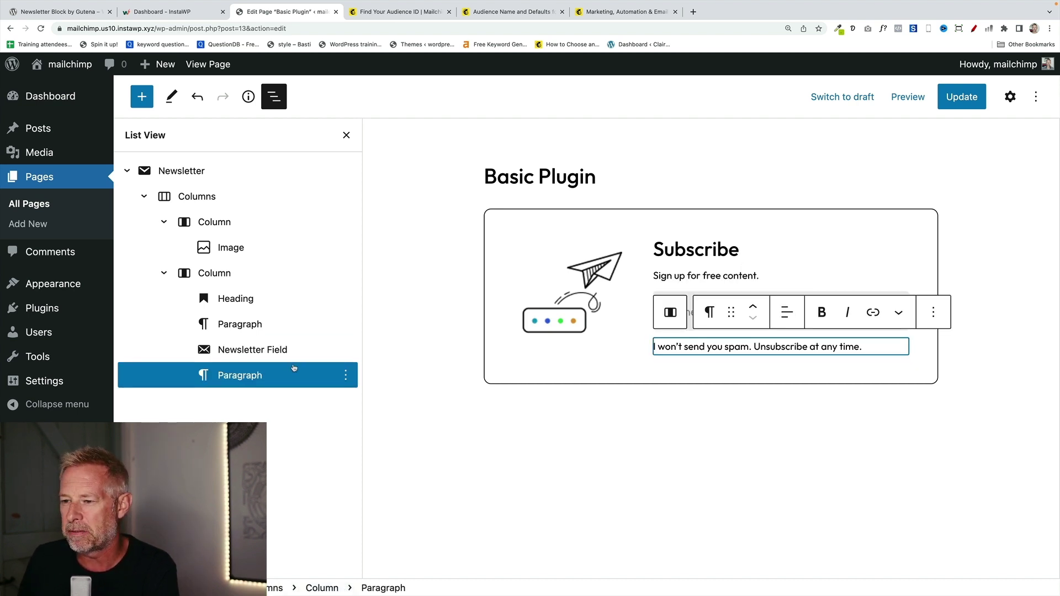
click(238, 350)
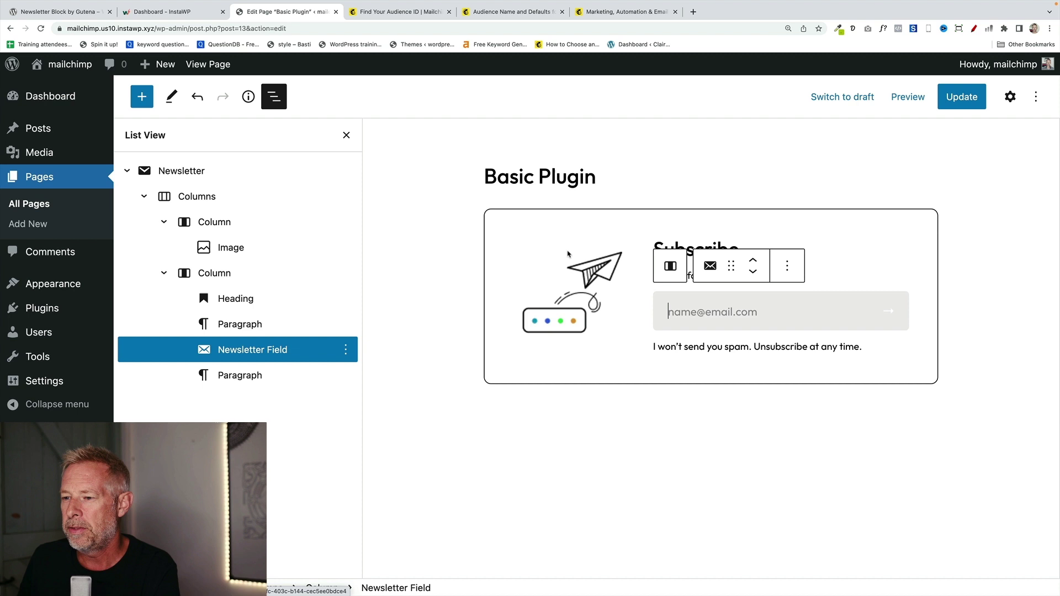
click(1014, 98)
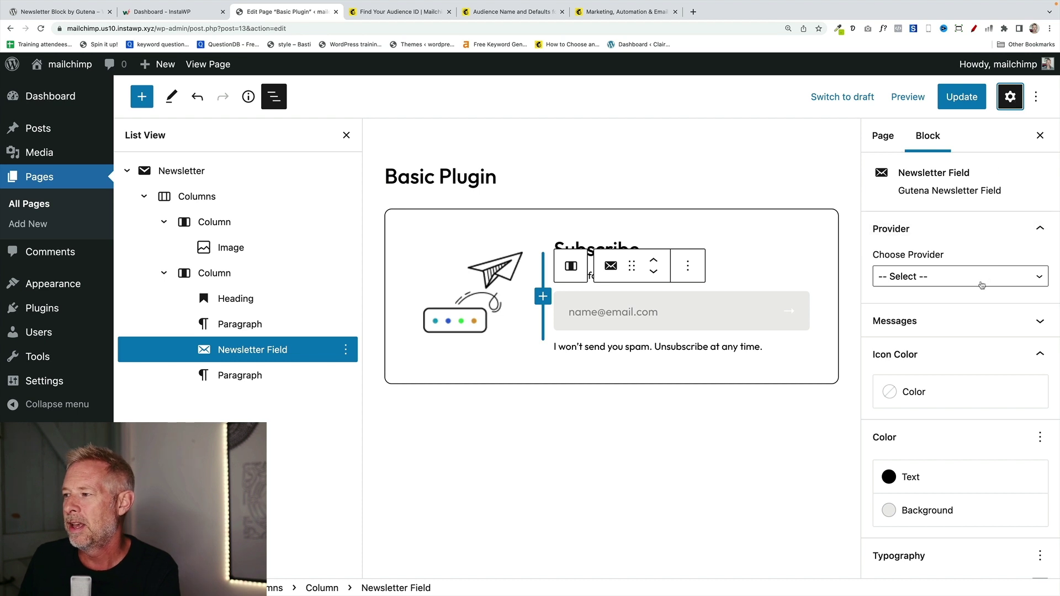
click(928, 276)
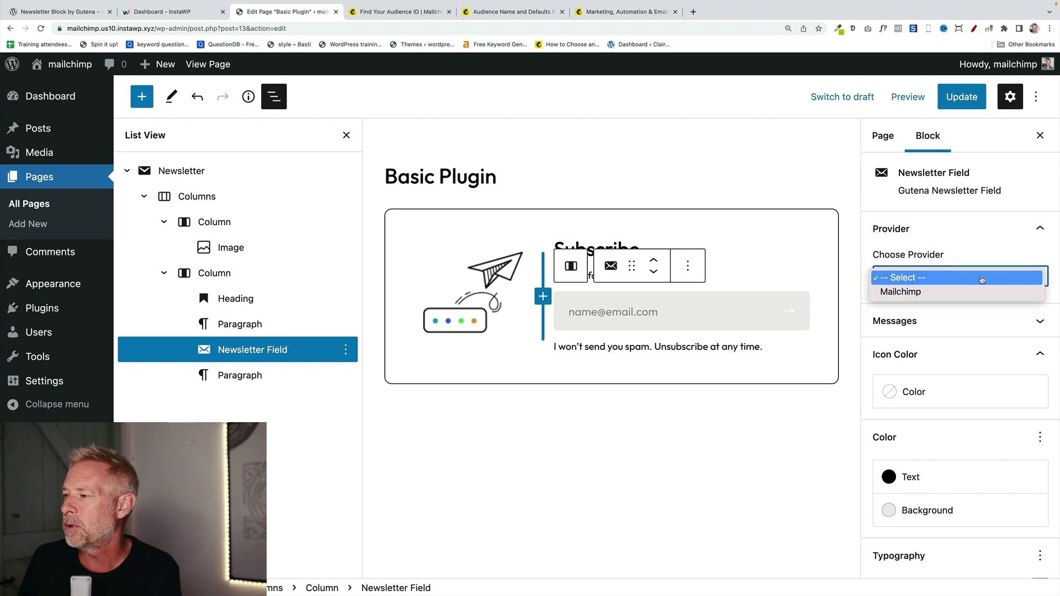
click(916, 292)
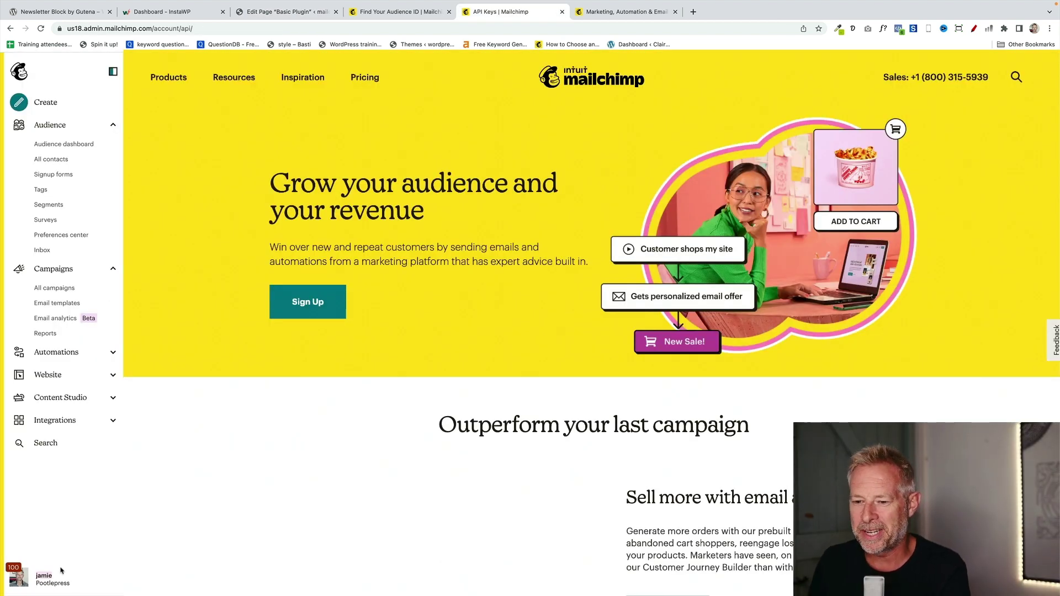
- Go to the Mailchimp API keys page through the account Profile's Extras menu
click(16, 579)
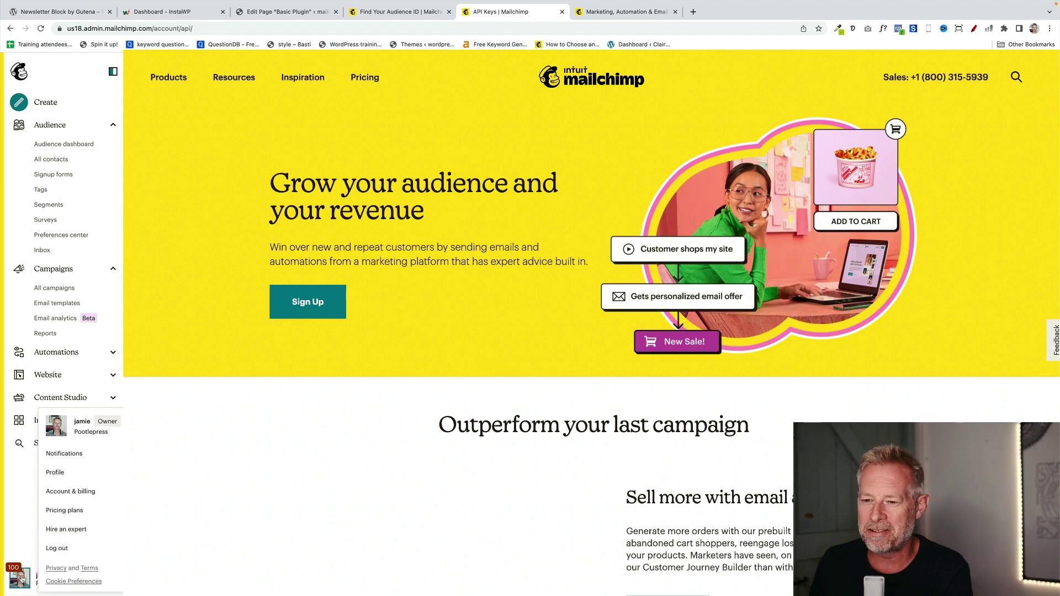
click(63, 474)
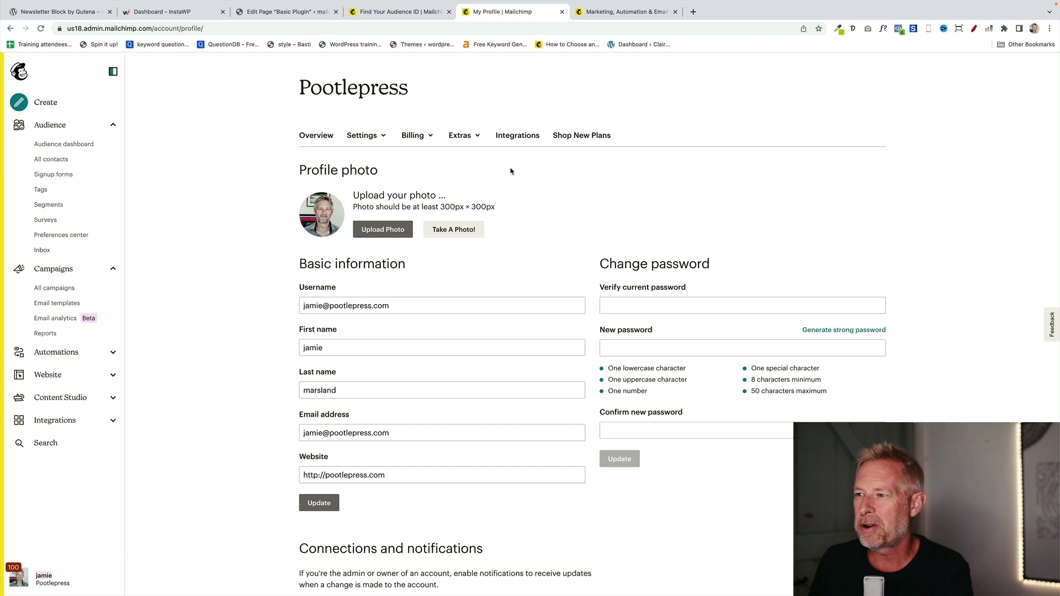
click(475, 141)
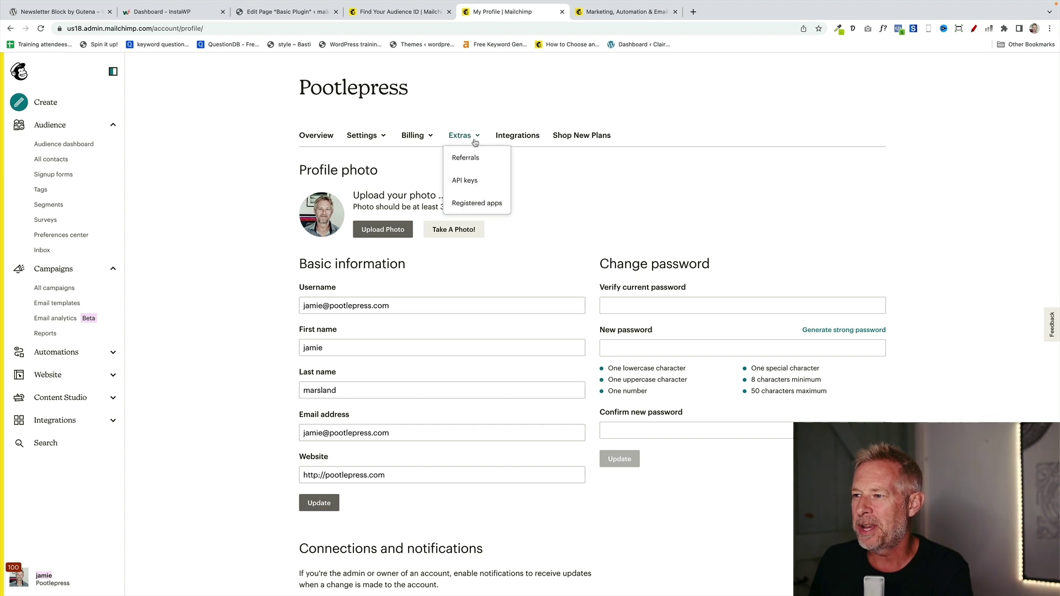
click(468, 180)
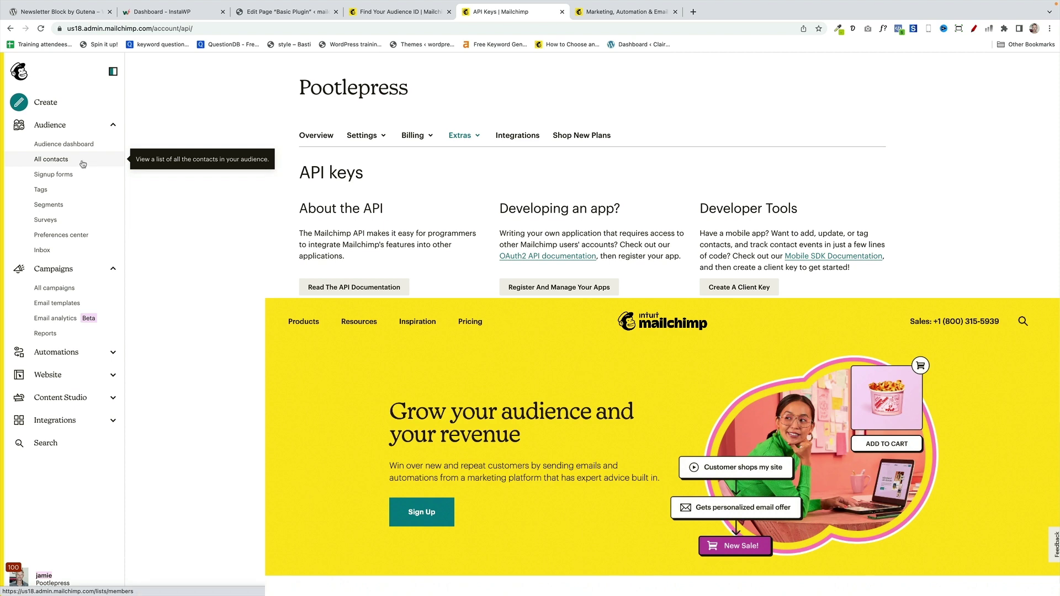
- Open the audience's Audience name and defaults settings from All contacts
click(83, 164)
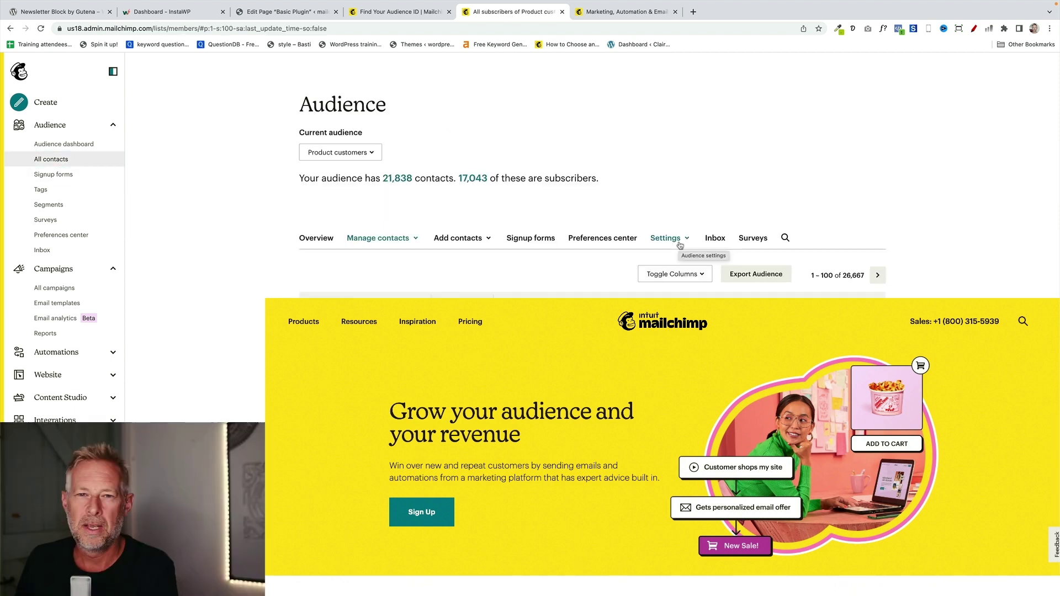
click(681, 241)
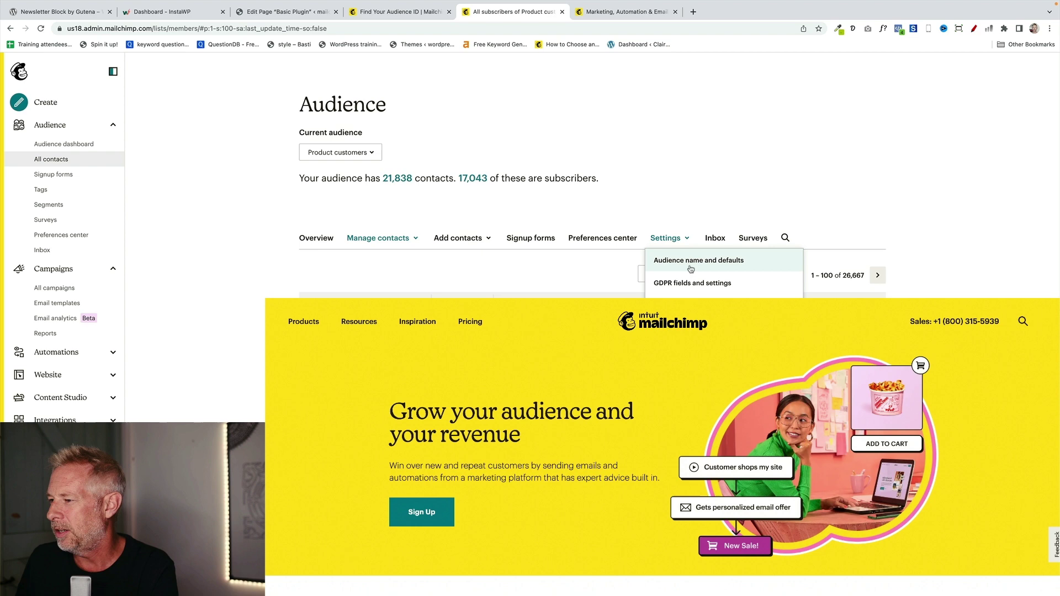
click(689, 265)
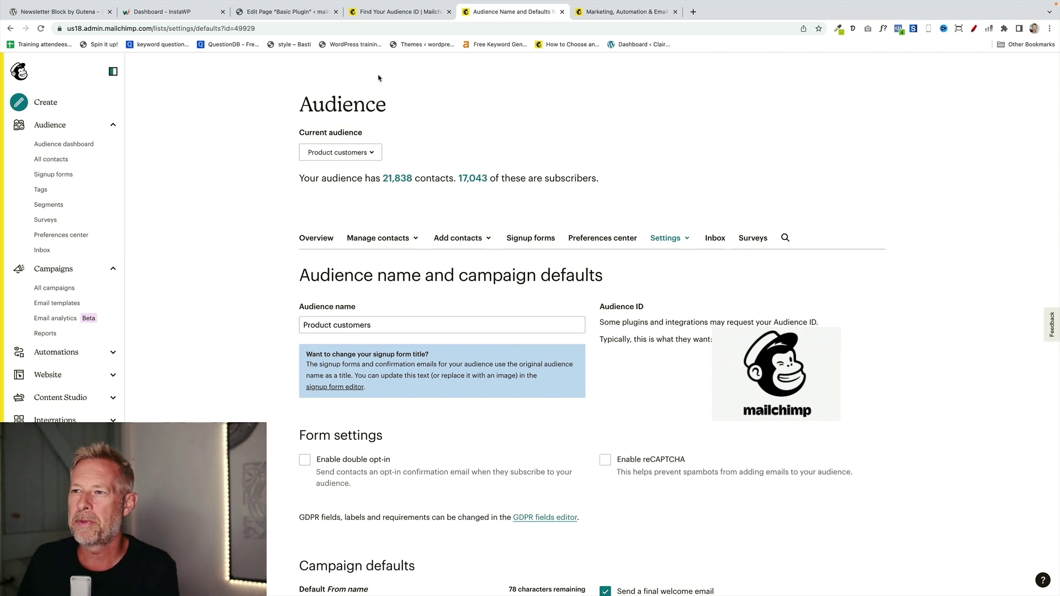
- Back in WordPress, click into the Mailchimp API Key and Audience ID fields
click(284, 11)
click(924, 333)
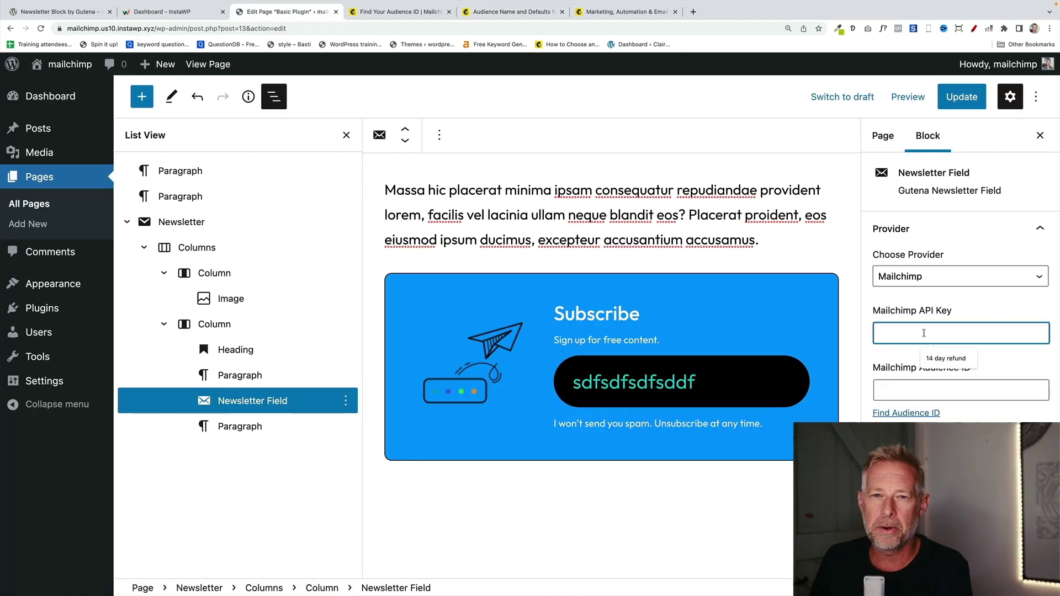
click(963, 371)
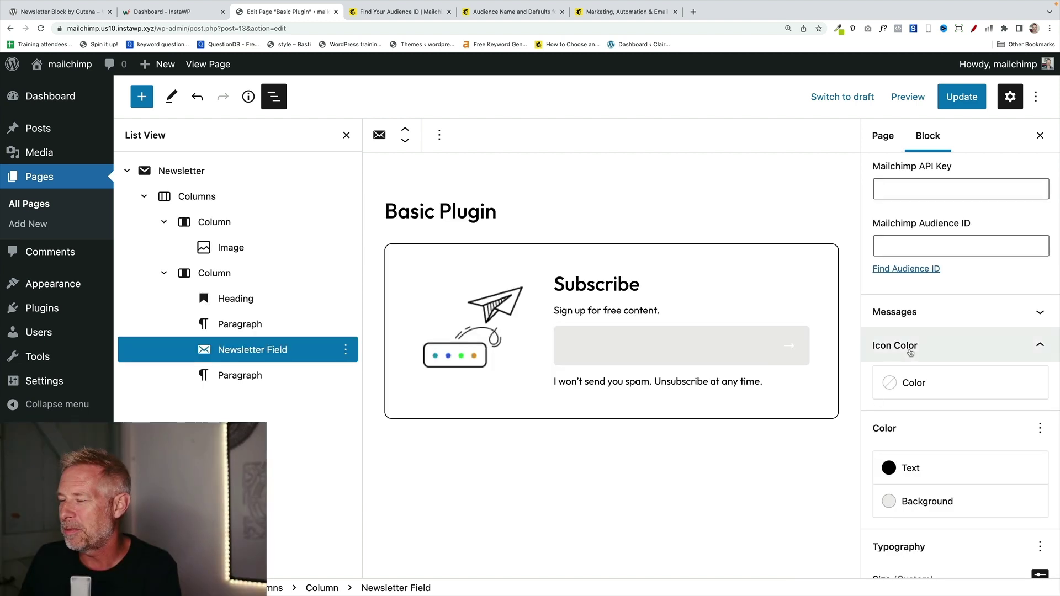
- Set the Newsletter Field's icon colour to black, text to teal and background to black
click(926, 376)
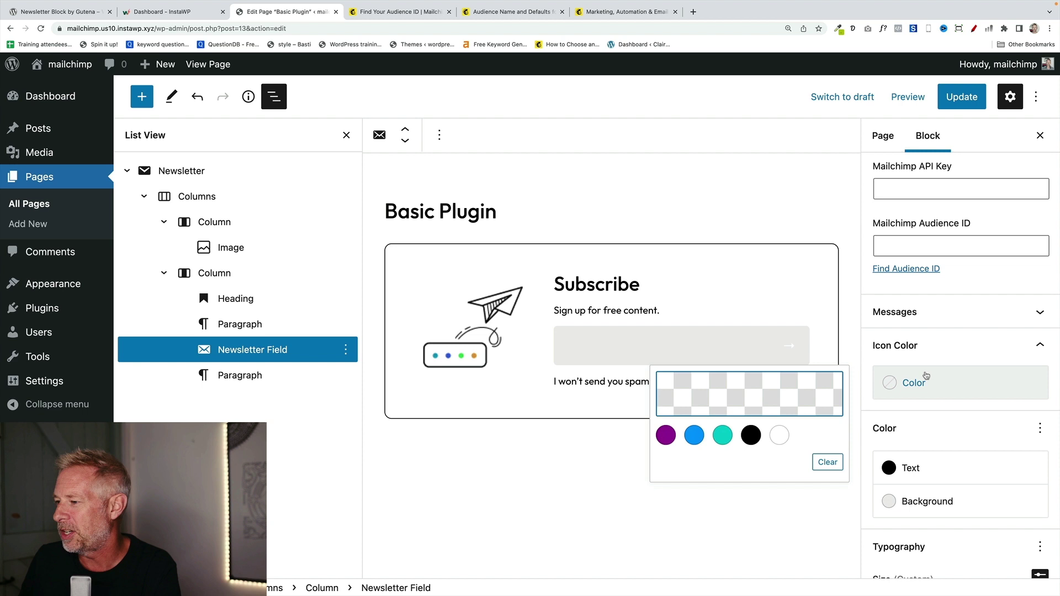
click(751, 435)
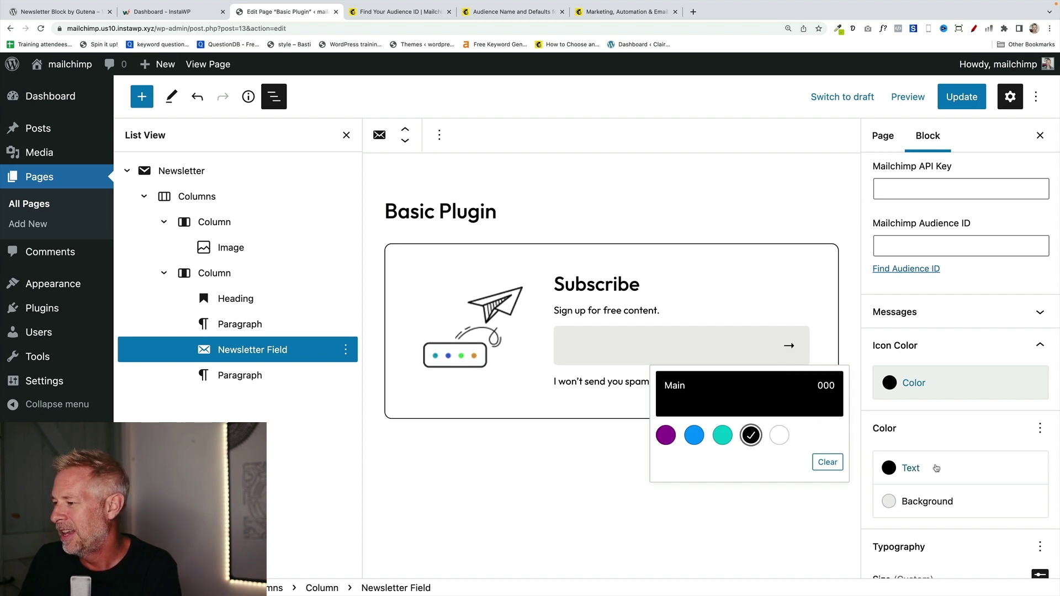
scroll(933, 464, down, 5)
click(912, 272)
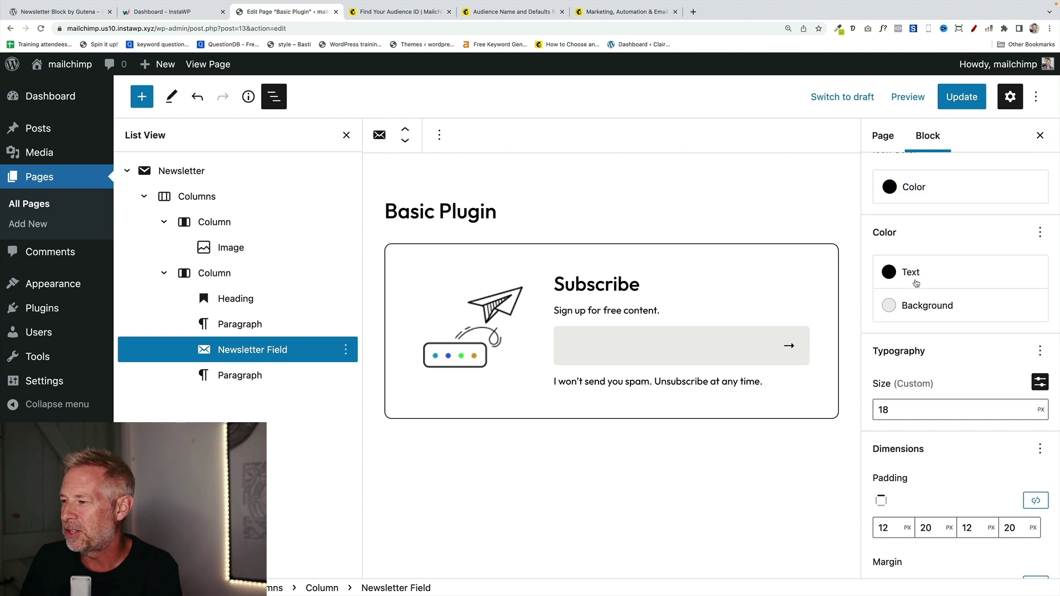
click(722, 348)
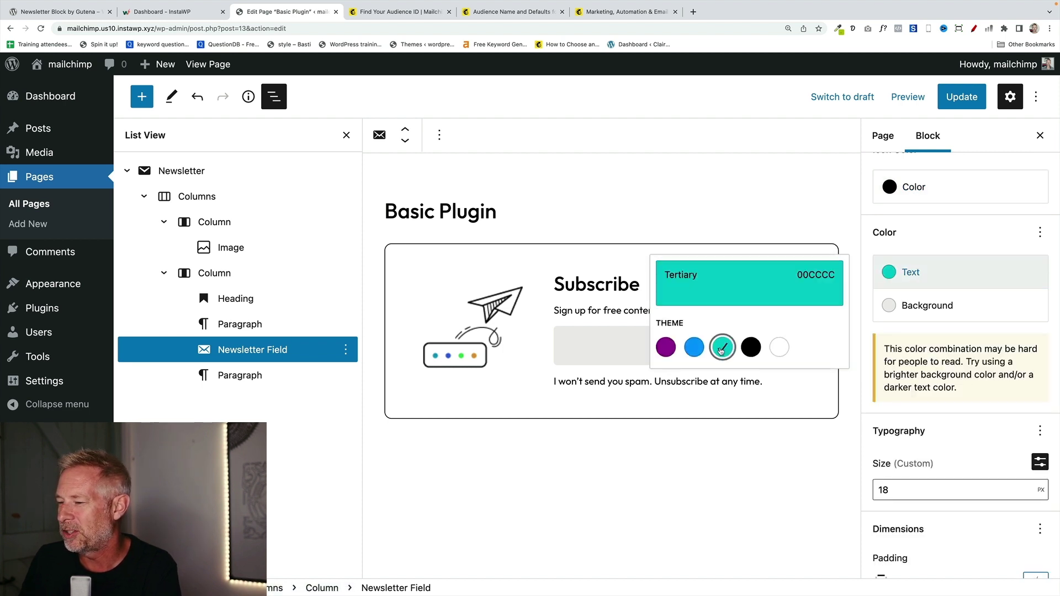
click(919, 307)
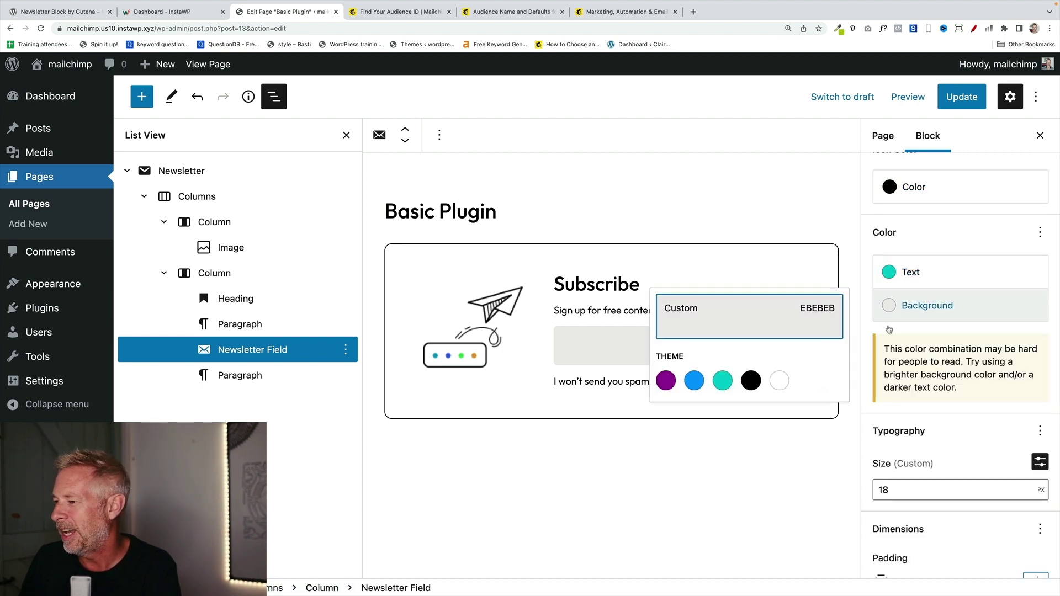
click(751, 380)
- Try sample text in the email field, set font size 28 and border radius 100px
click(622, 345)
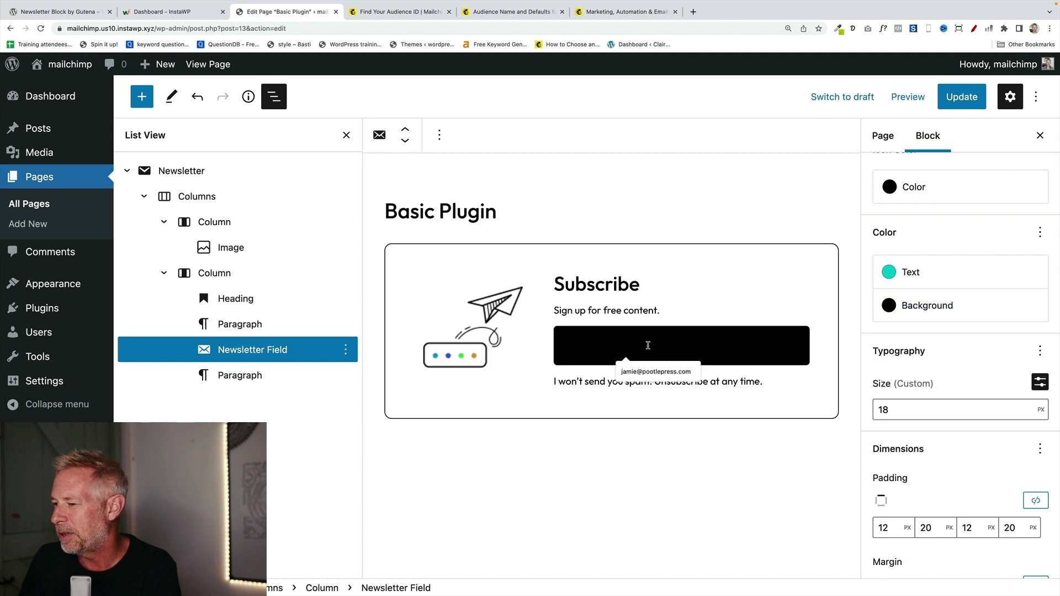
text(sdfsdfsdfsddf)
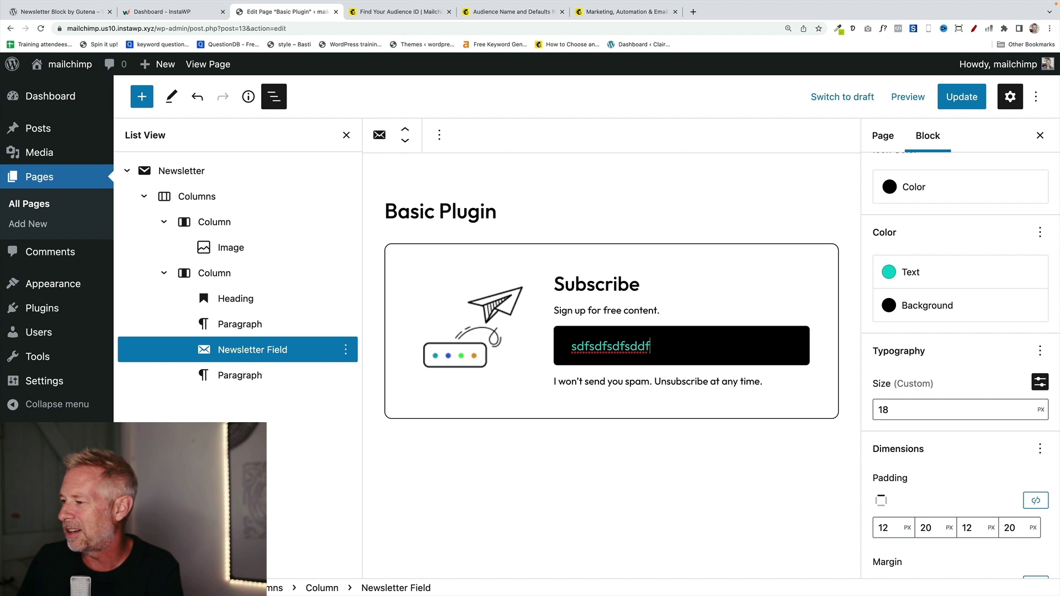
double_click(883, 409)
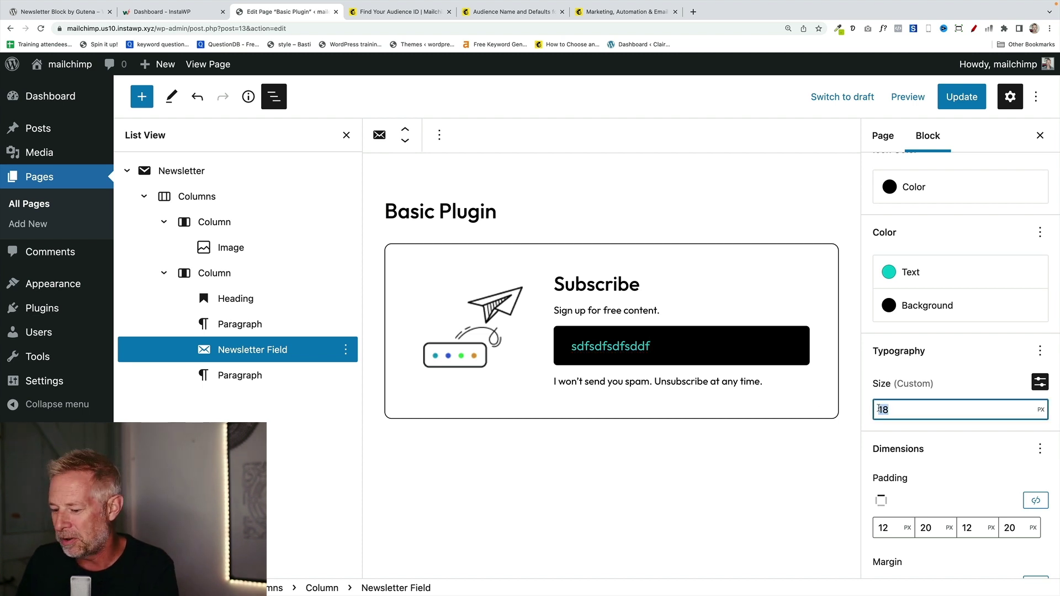
text(28)
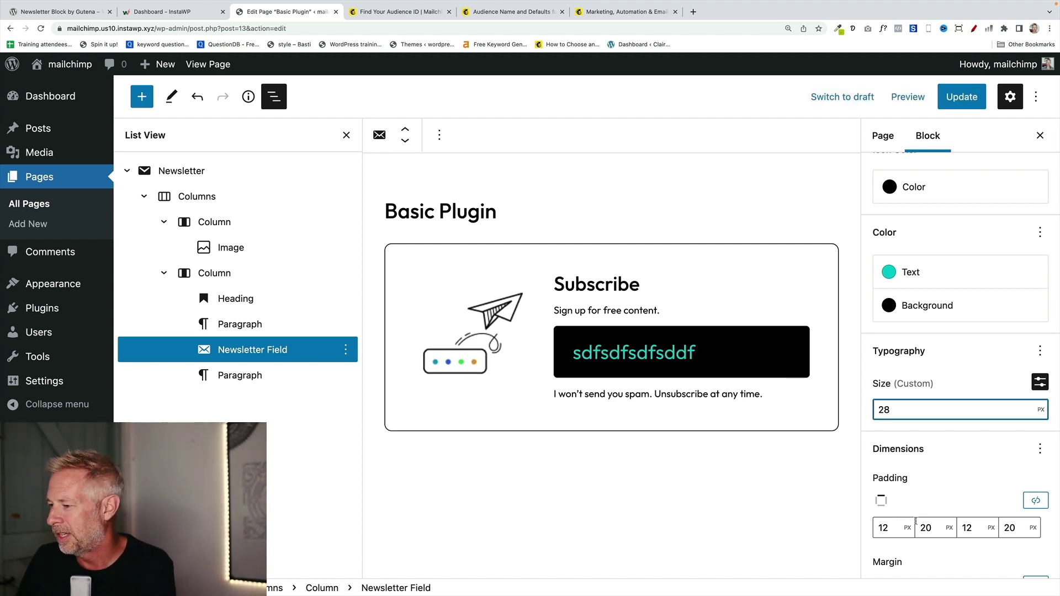
double_click(886, 527)
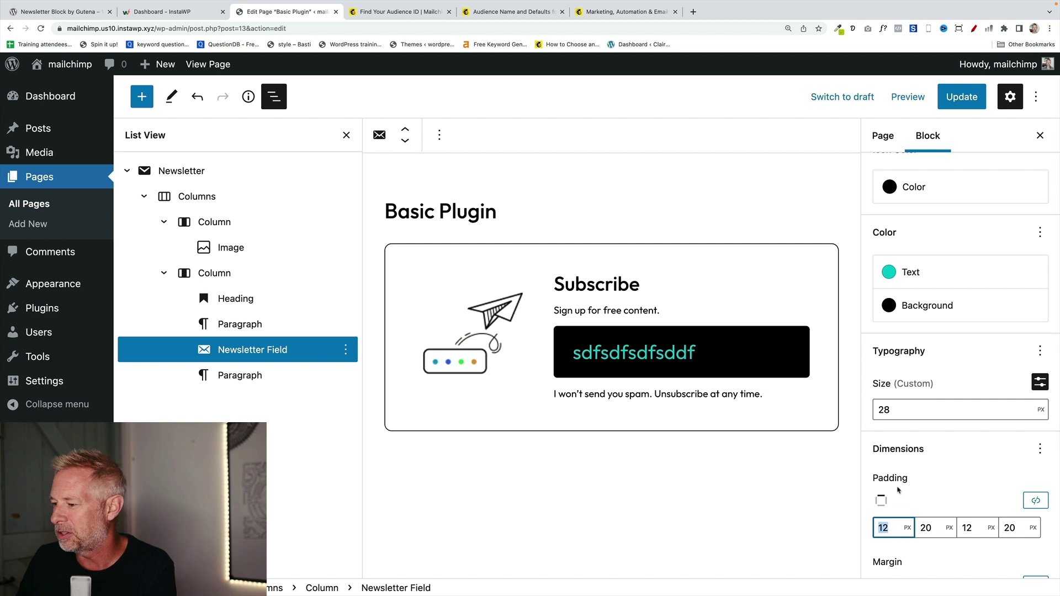
scroll(914, 547, down, 3)
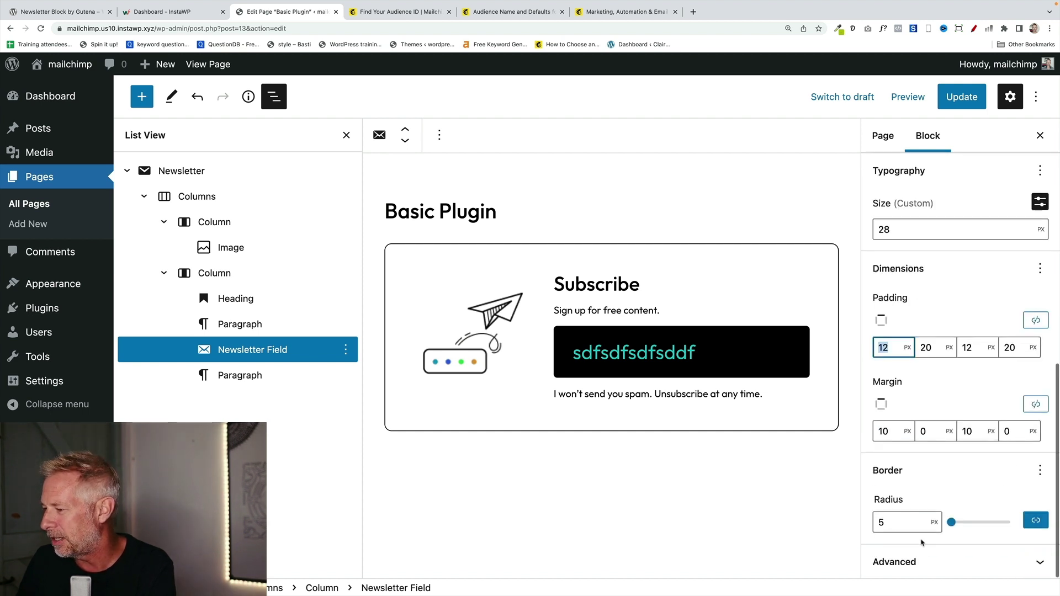
drag(951, 523, 1010, 522)
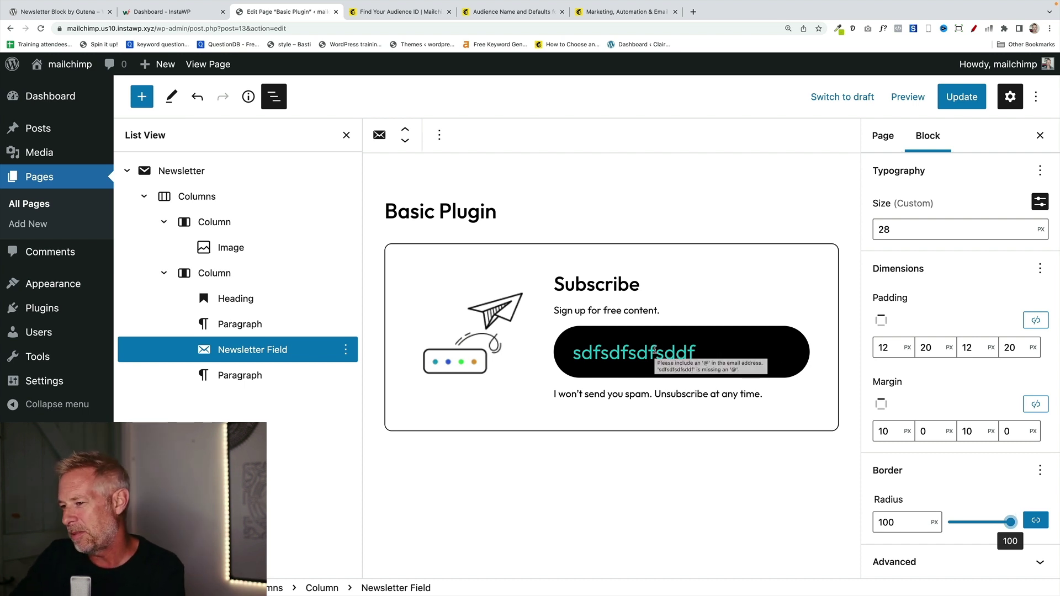
- Give the signup Columns block a Secondary blue background and white text
click(694, 258)
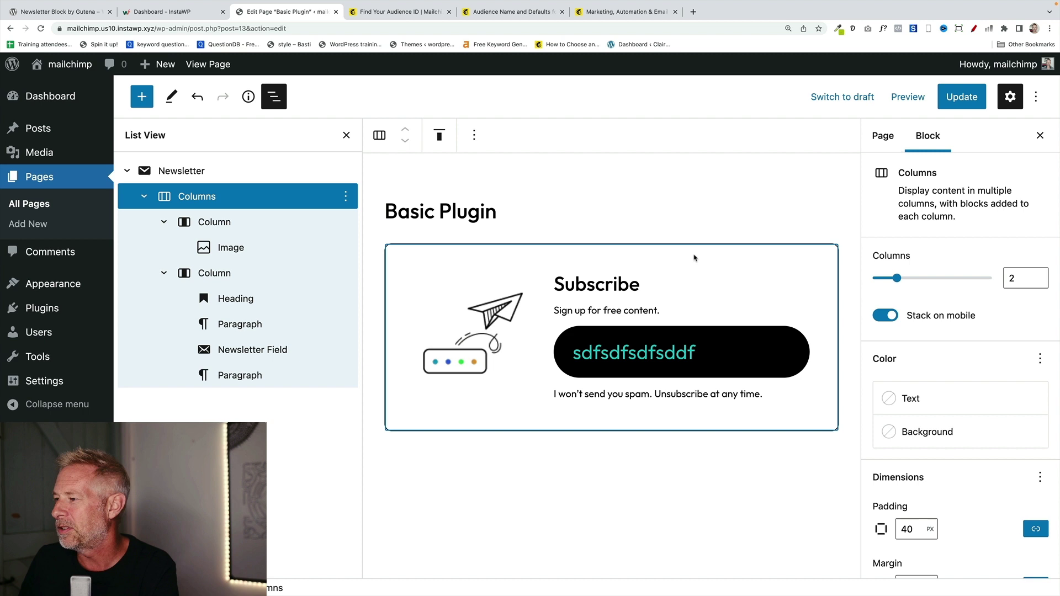
click(939, 436)
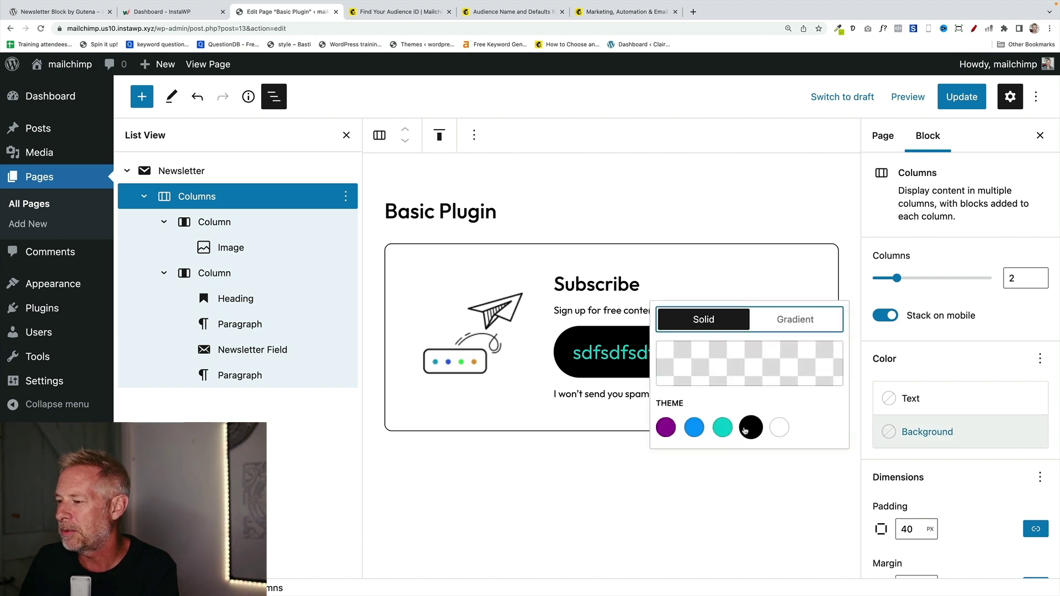
click(694, 427)
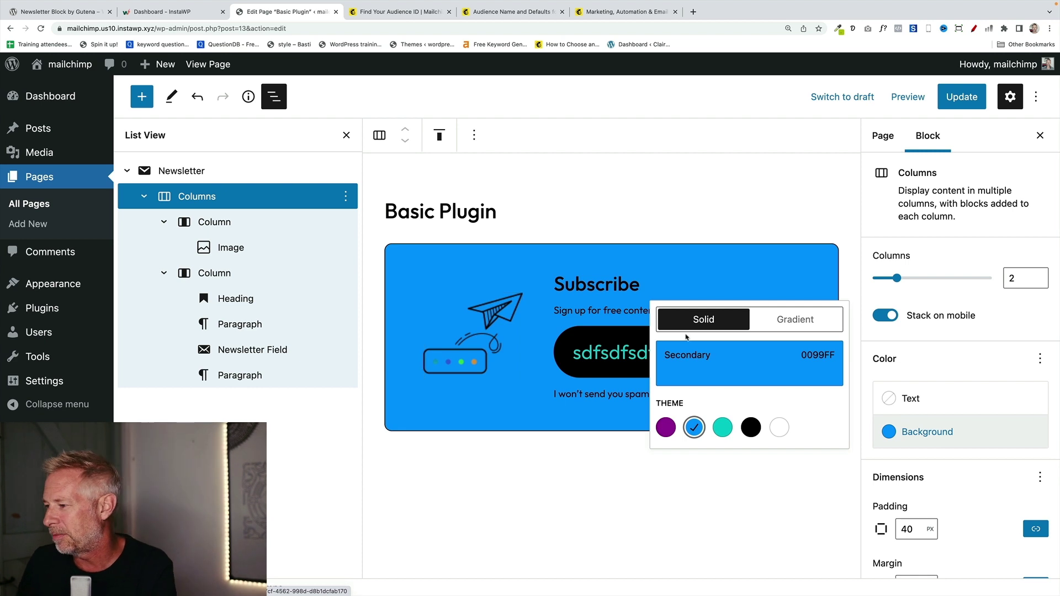
click(911, 398)
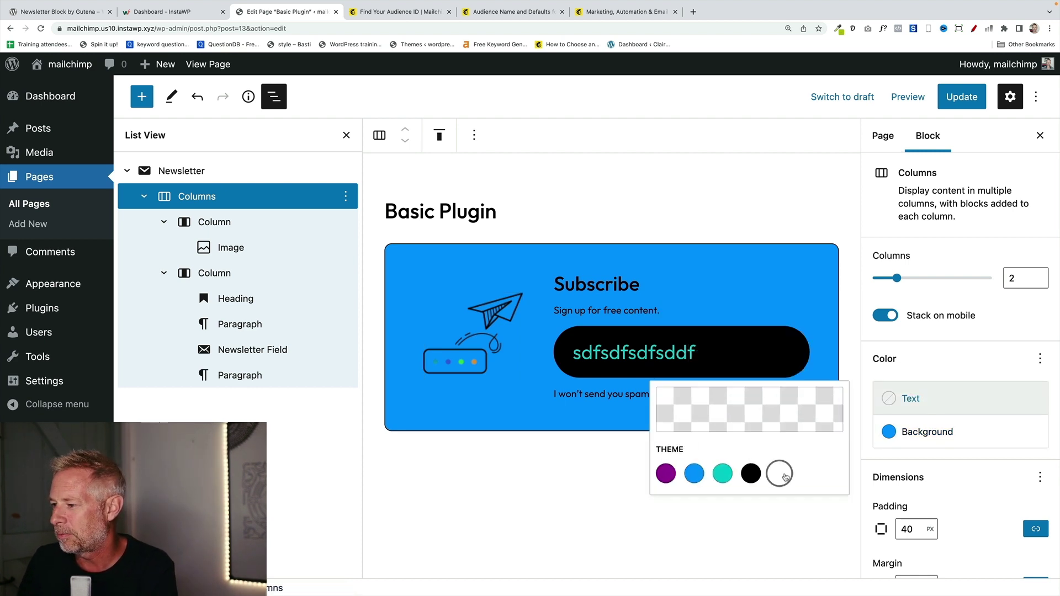
click(779, 474)
click(607, 265)
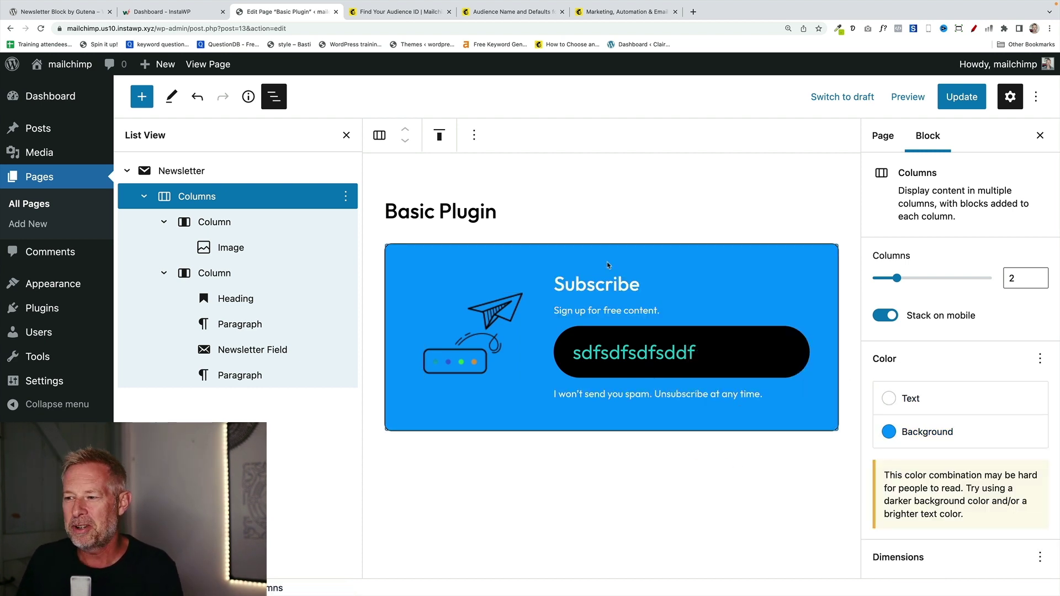
click(252, 349)
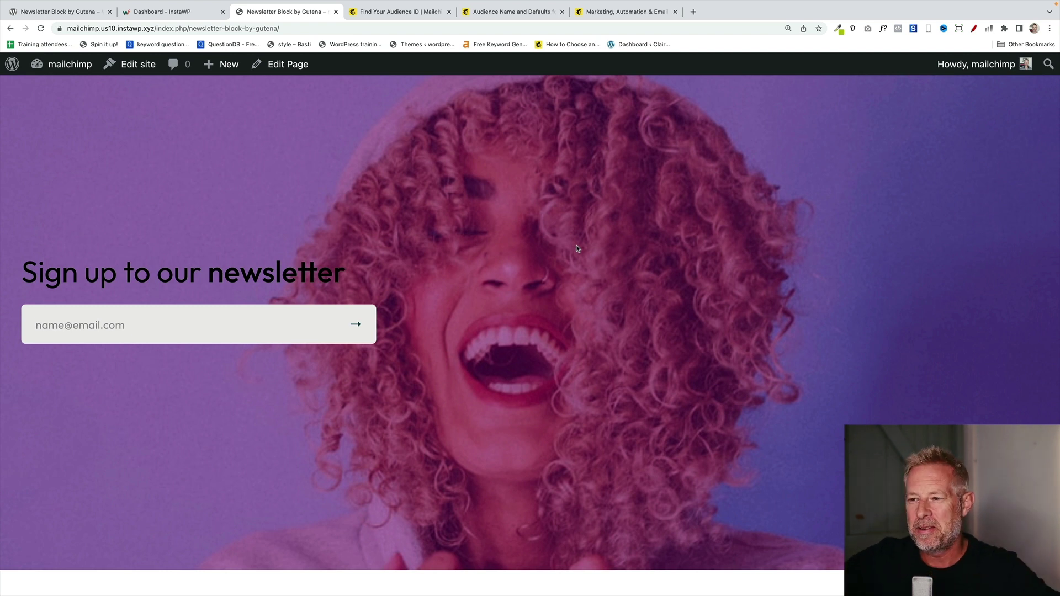
- Click into the live page's email field and dismiss the autofill suggestion
click(200, 330)
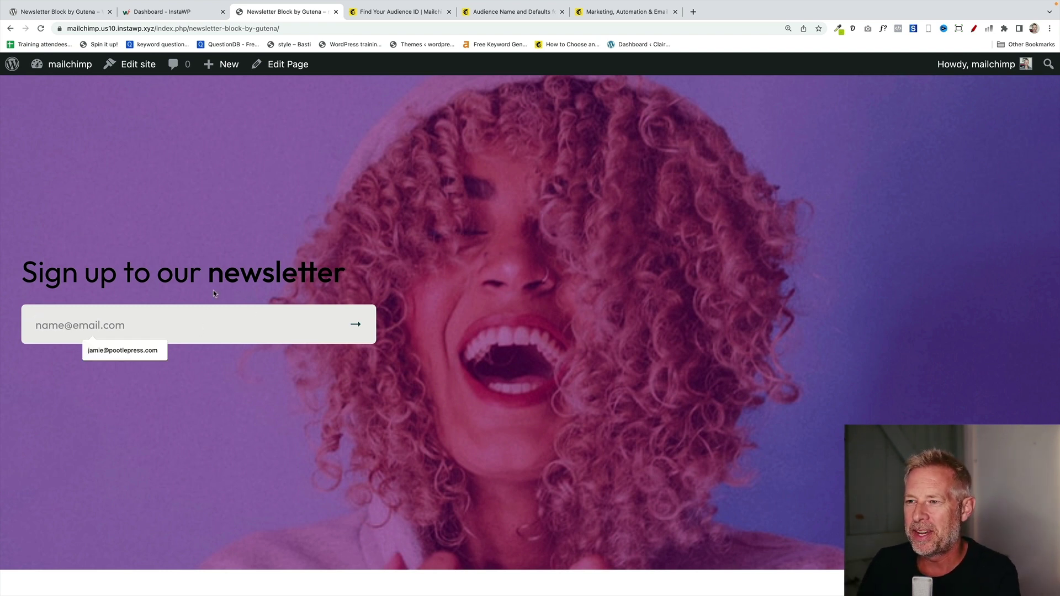
click(213, 265)
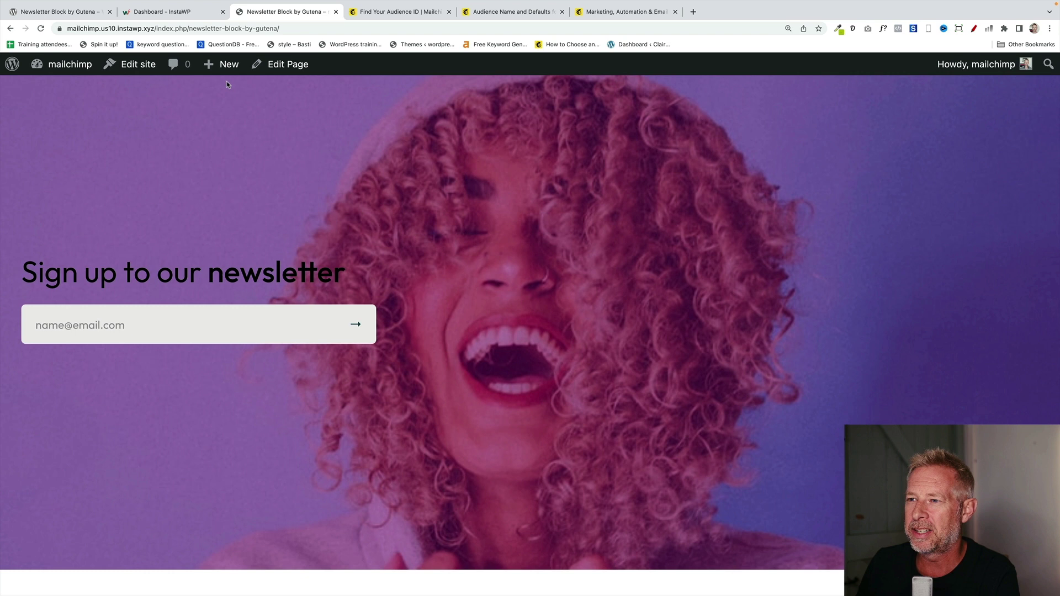
- Create a new page titled 'Cover' with a Cover block using the laughing-woman photo
mouse_move(223, 66)
click(215, 127)
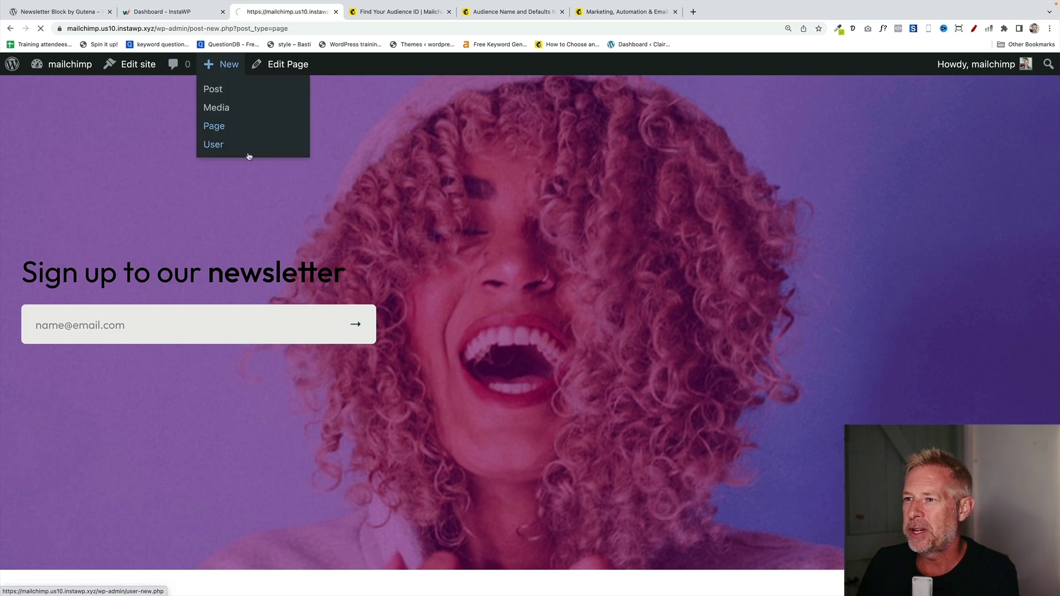
text(Cover)
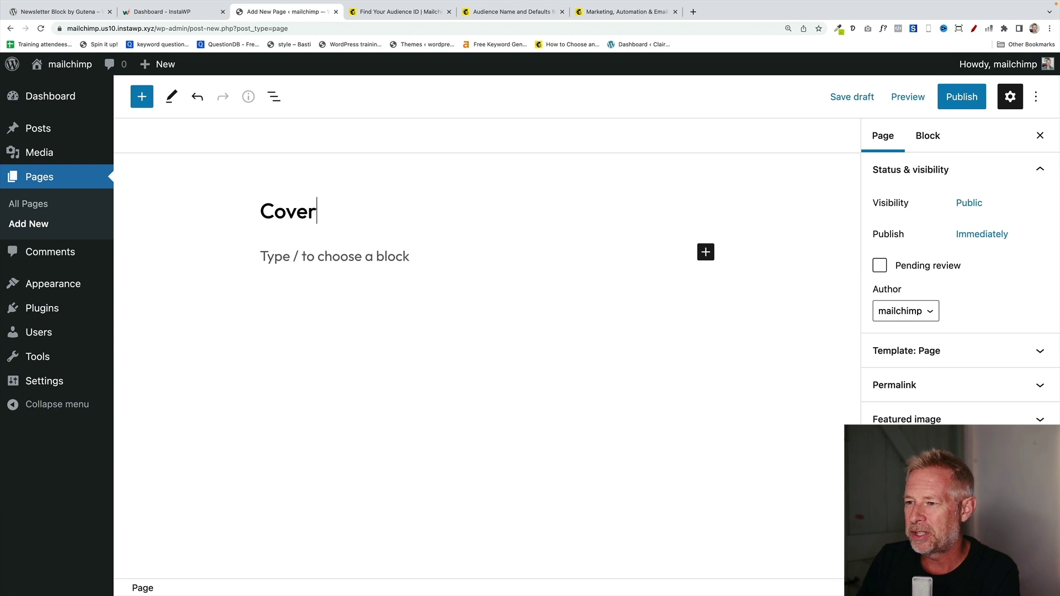
click(288, 255)
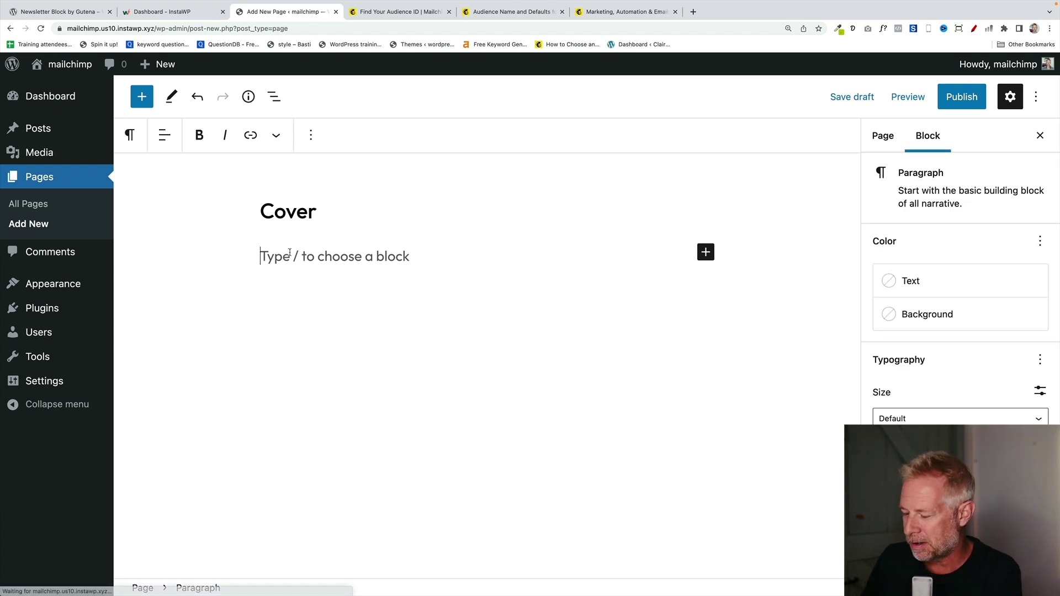
text(/cover)
click(305, 220)
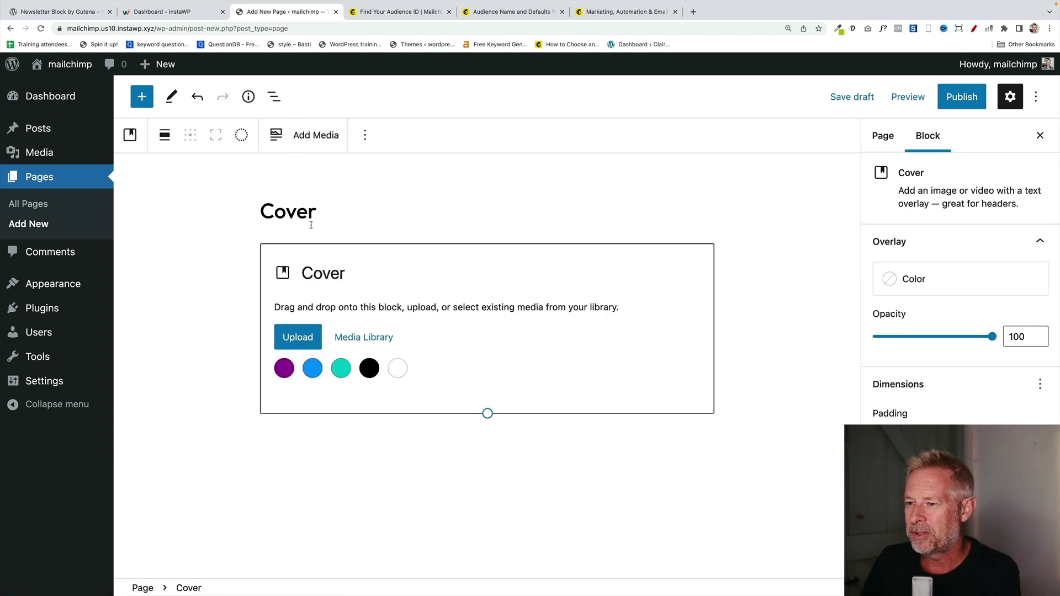
click(353, 333)
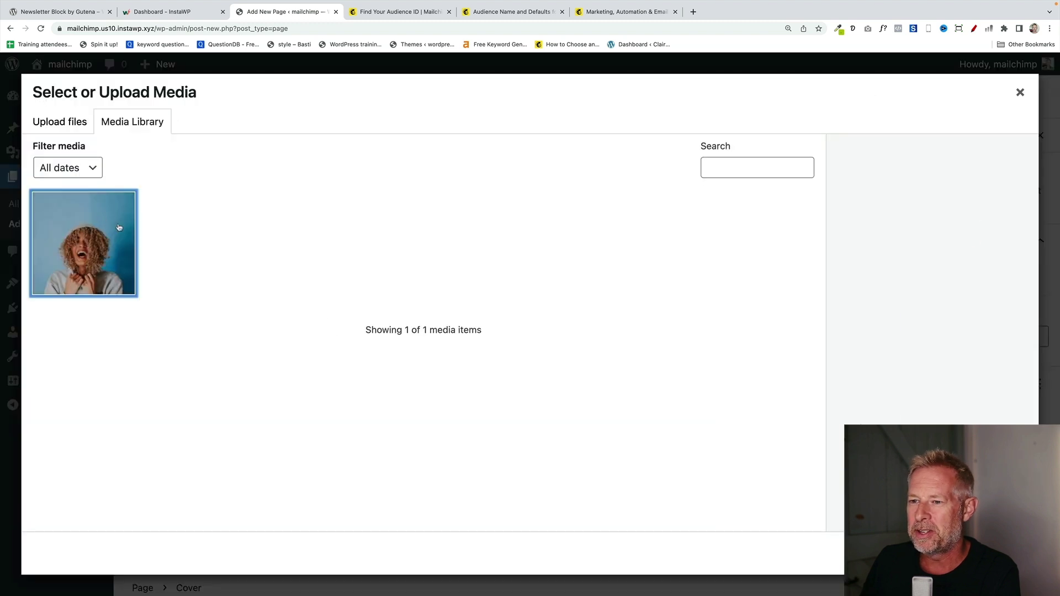
click(84, 243)
click(1016, 563)
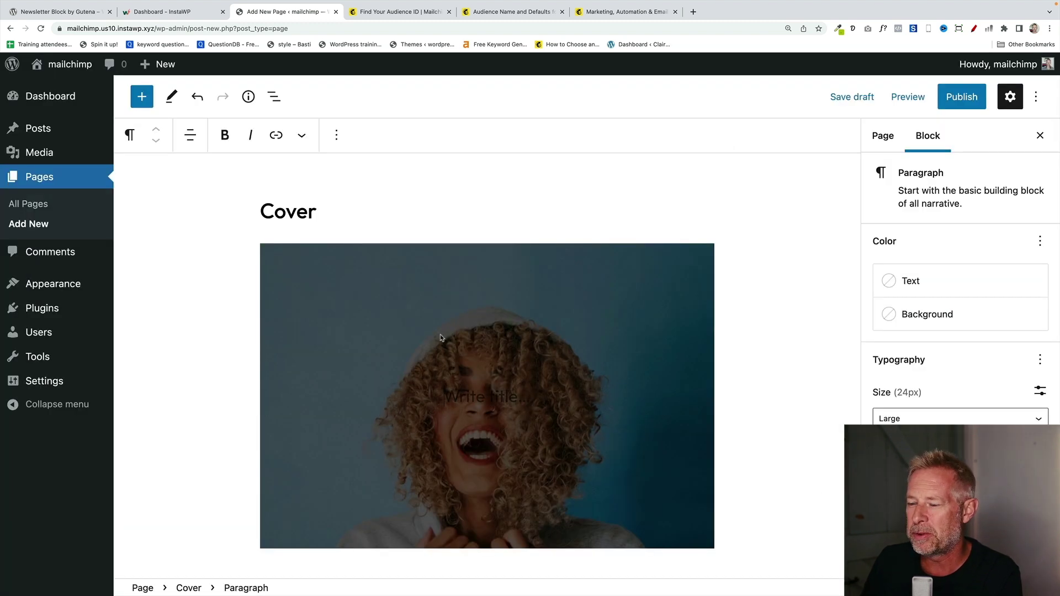
- Make the cover full-height and full-width, and drag its focal point so the face sits lower
click(436, 261)
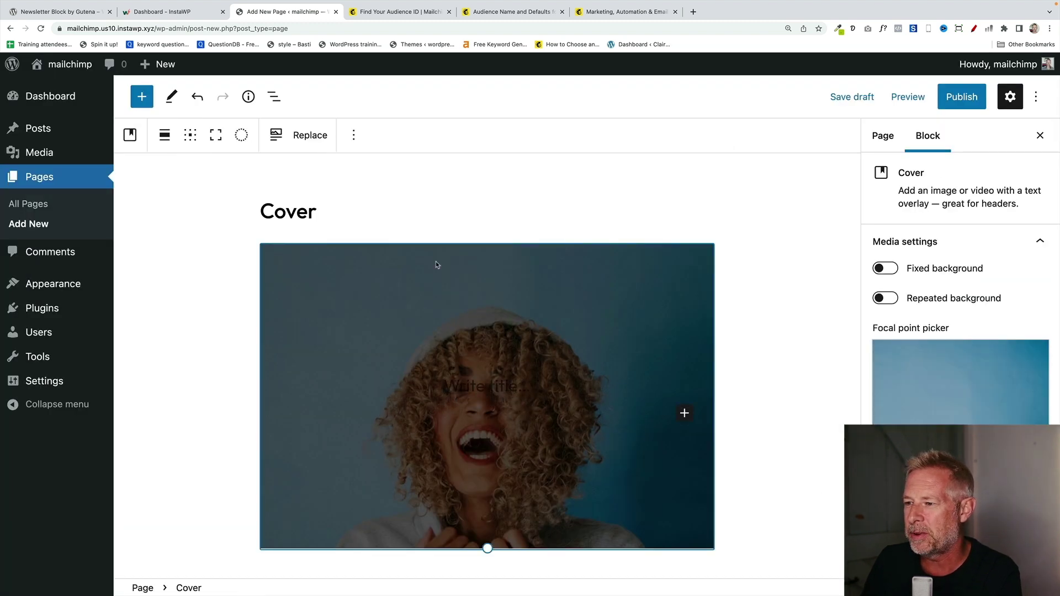
click(213, 138)
click(165, 138)
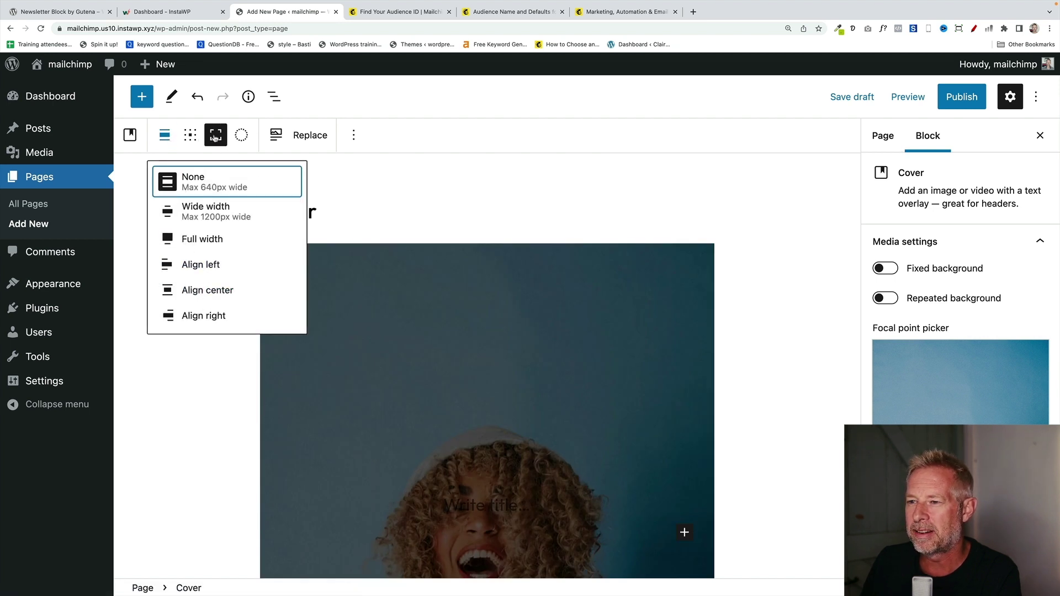
click(191, 239)
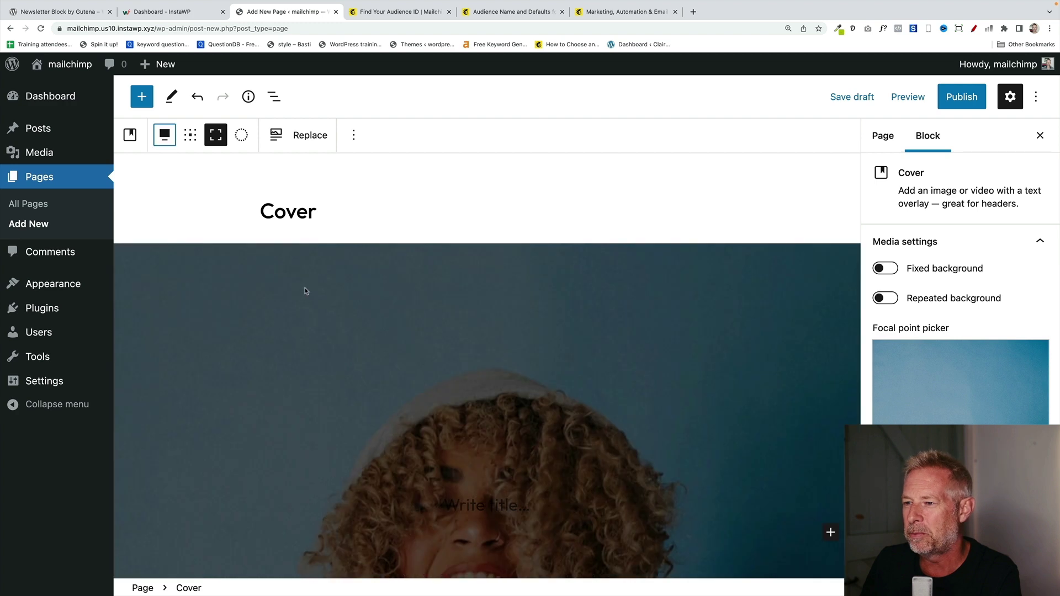
scroll(306, 291, down, 3)
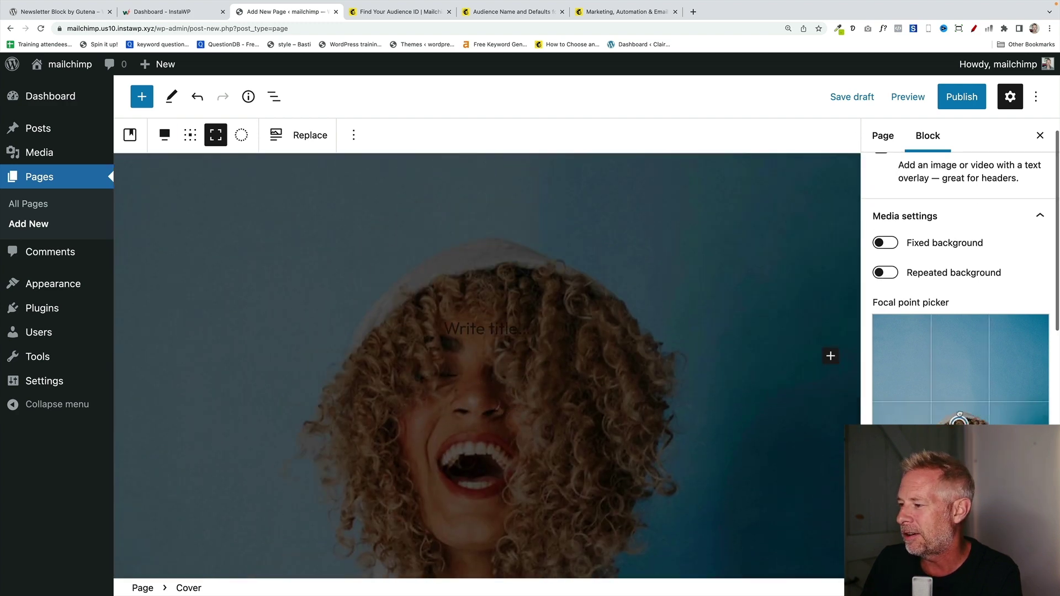
drag(960, 418, 959, 357)
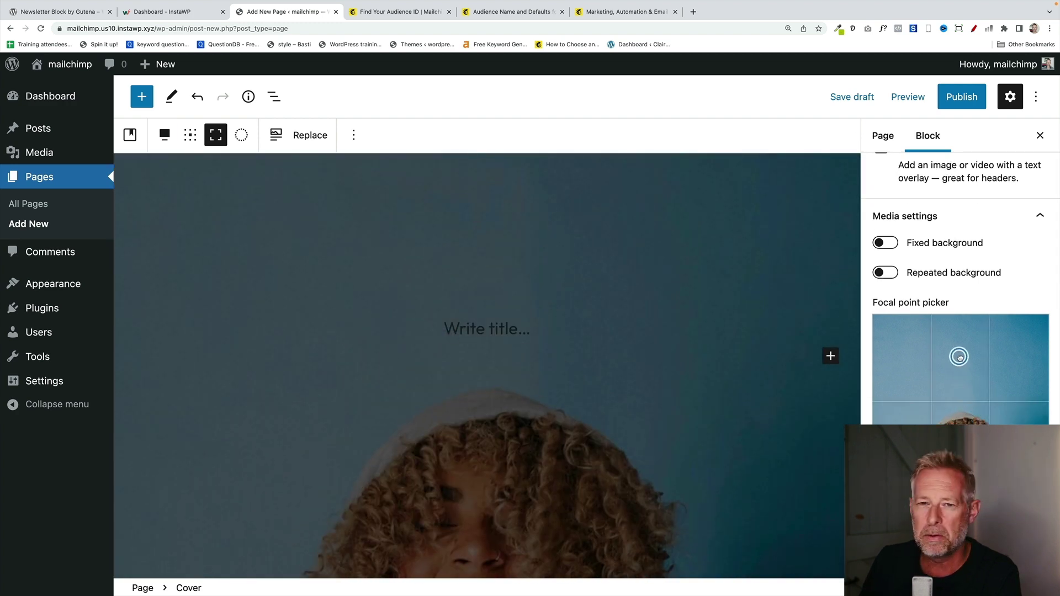
- Replace the empty line on the cover with a Newsletter block via /new
click(490, 329)
text(/new)
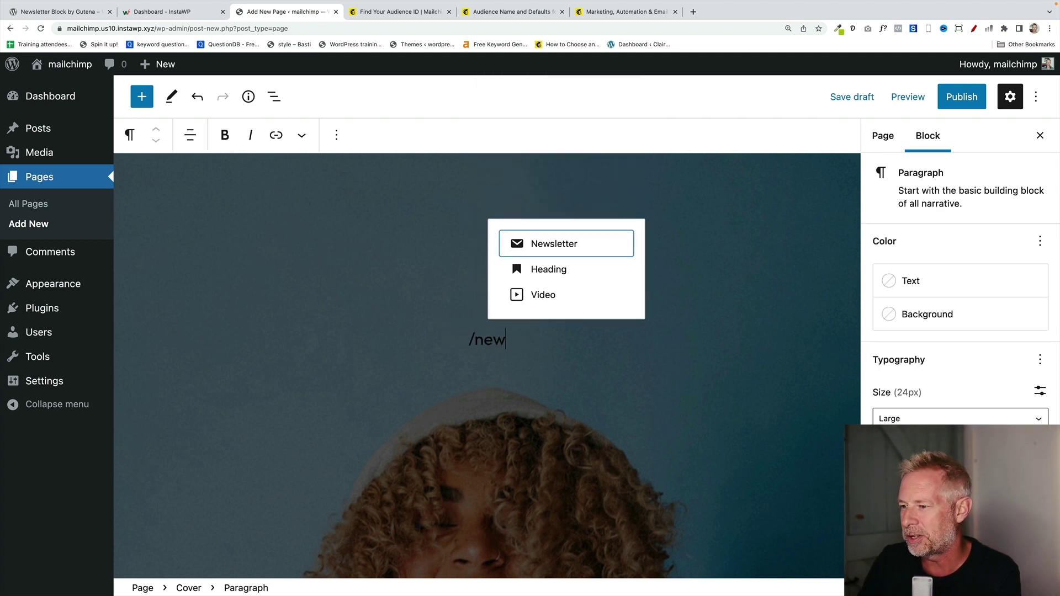
key(Return)
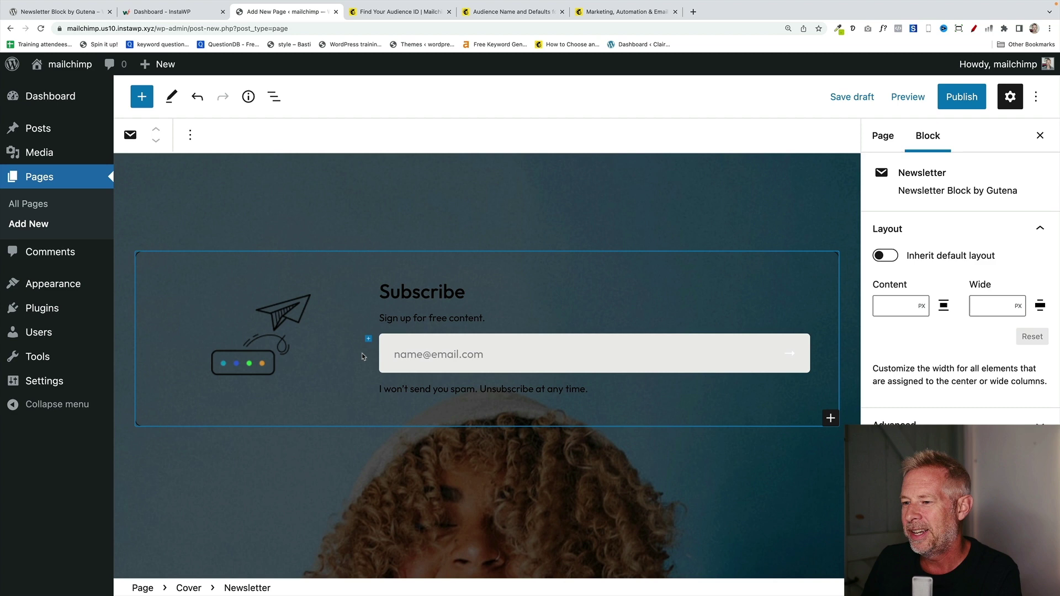
scroll(512, 379, down, 4)
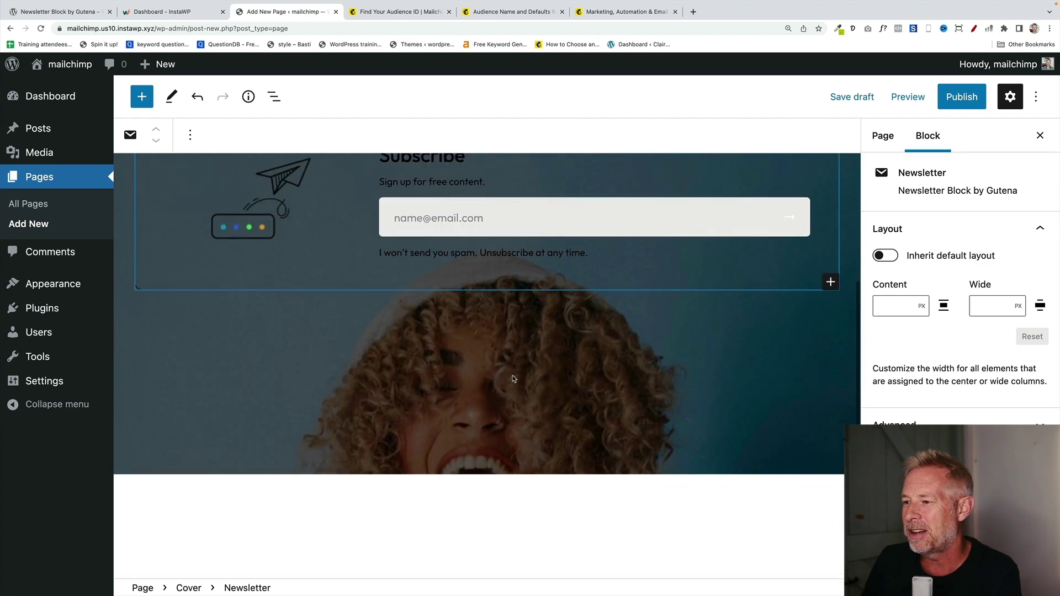
scroll(512, 378, up, 3)
- Publish the Cover page, view it live and try its email field
click(954, 98)
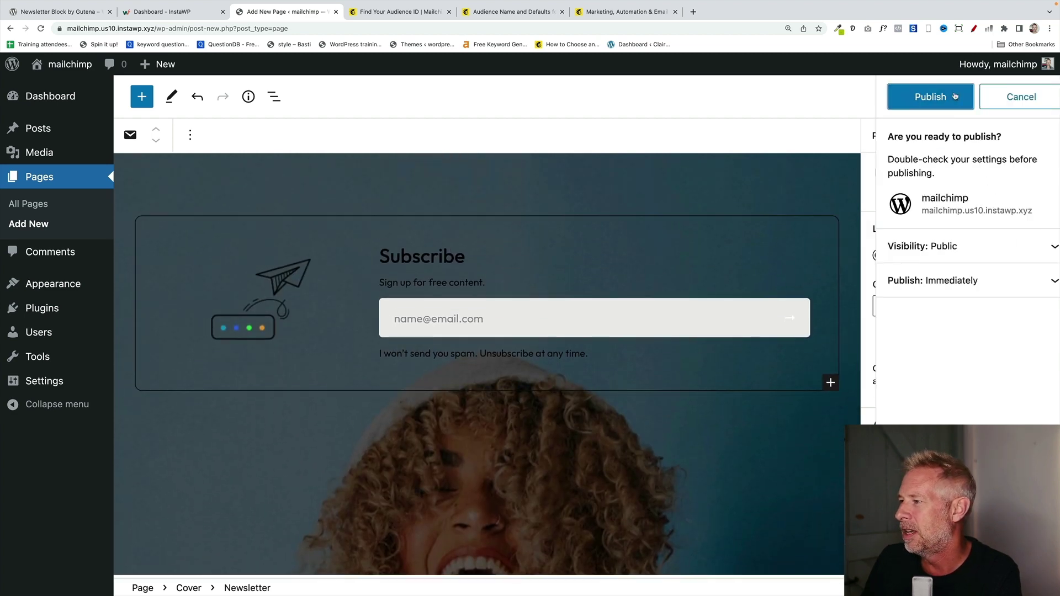
click(916, 97)
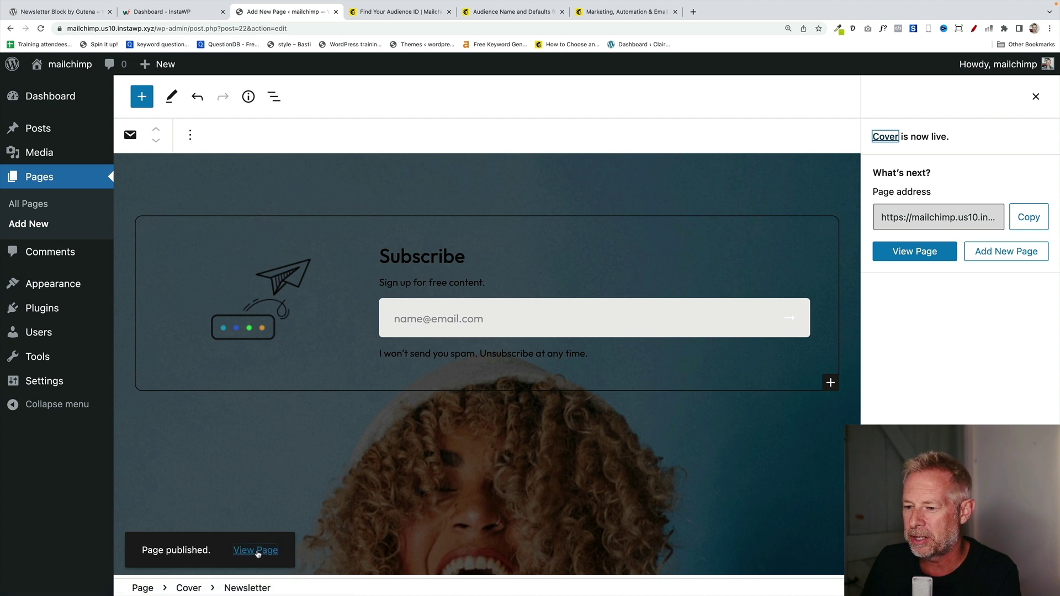
click(257, 551)
scroll(364, 411, down, 8)
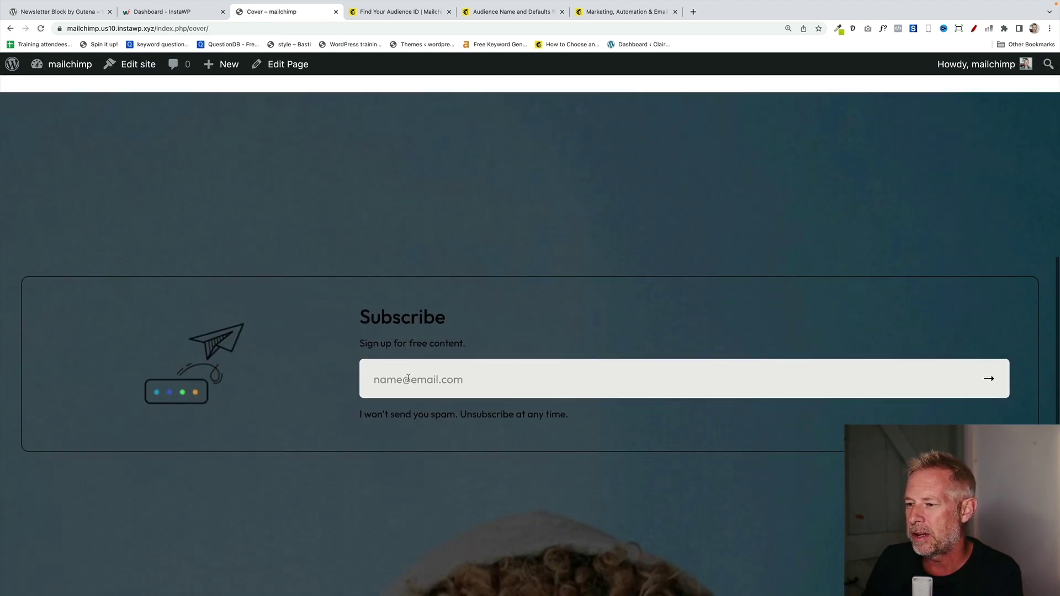
click(486, 382)
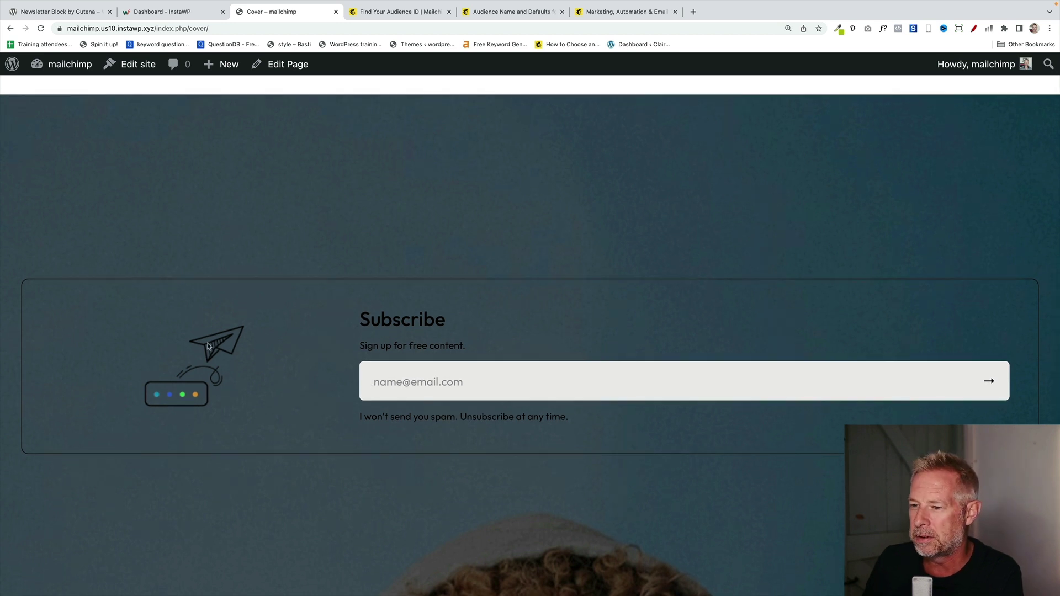
scroll(380, 339, up, 1)
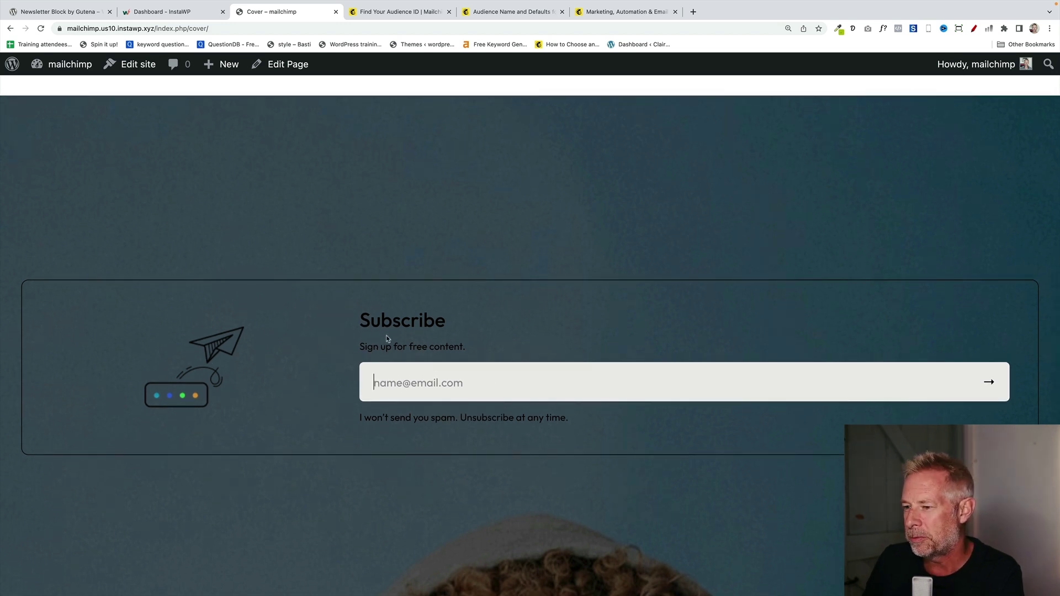
- Return to editing the Cover page and show its block outline in List View
click(273, 65)
scroll(352, 407, down, 2)
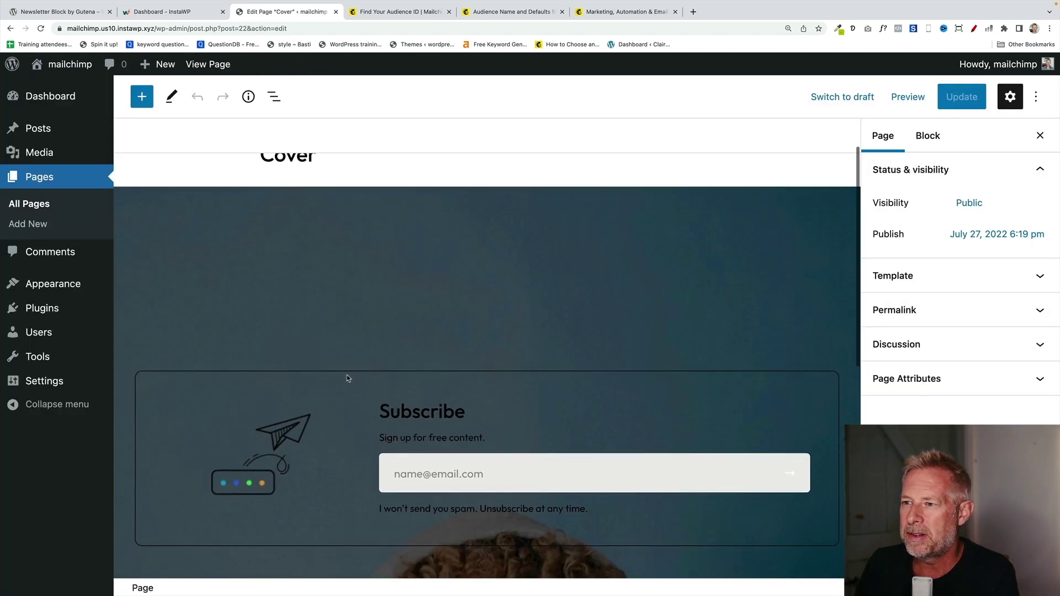
click(273, 98)
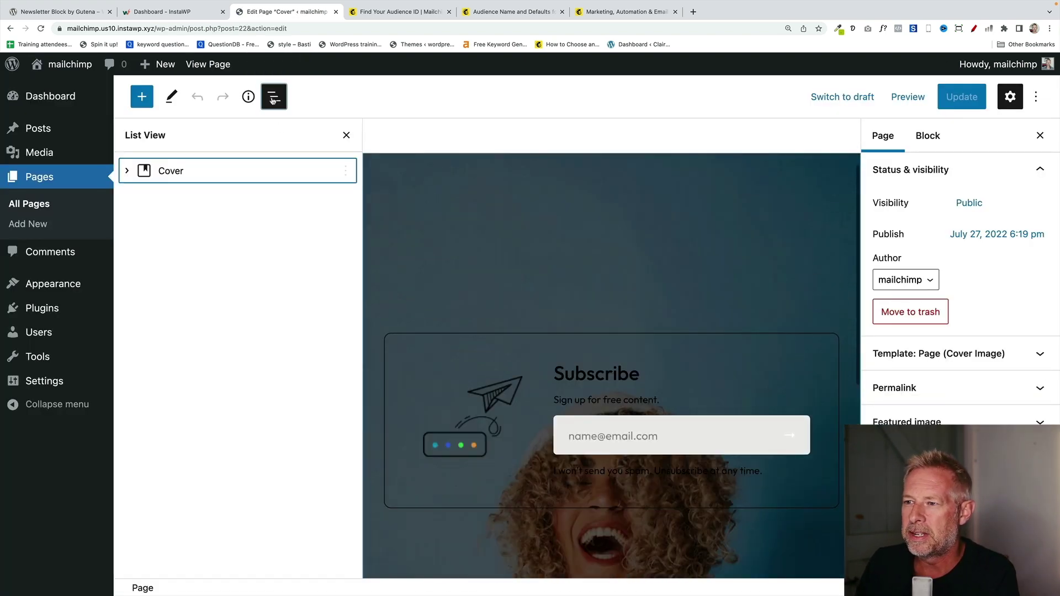
- Expand Cover, Newsletter, Columns and both Column rows to reveal the image and Newsletter Field
click(127, 170)
click(144, 196)
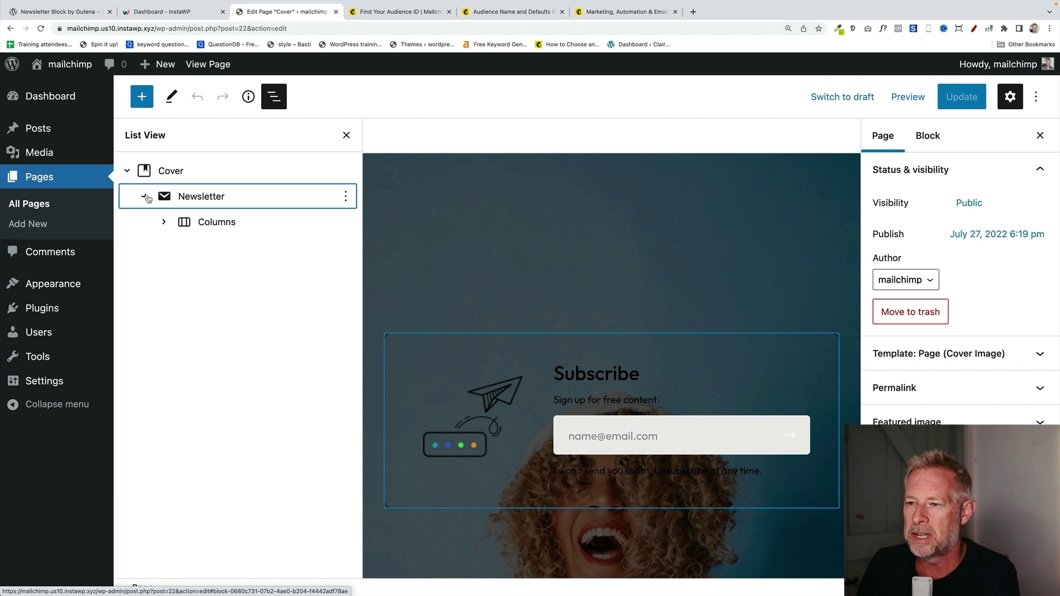
click(165, 223)
click(184, 247)
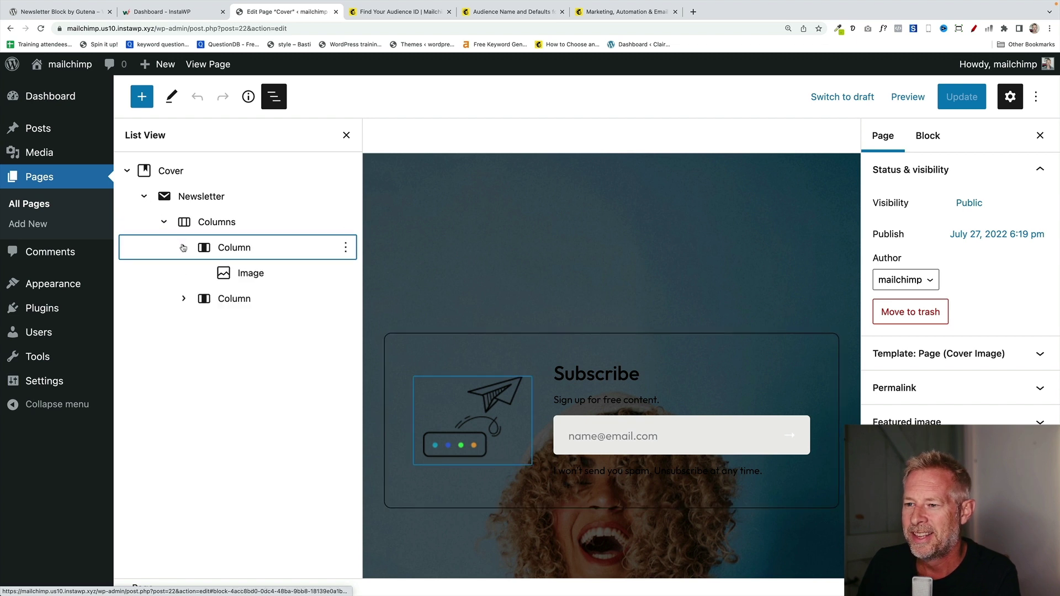
click(183, 299)
click(247, 274)
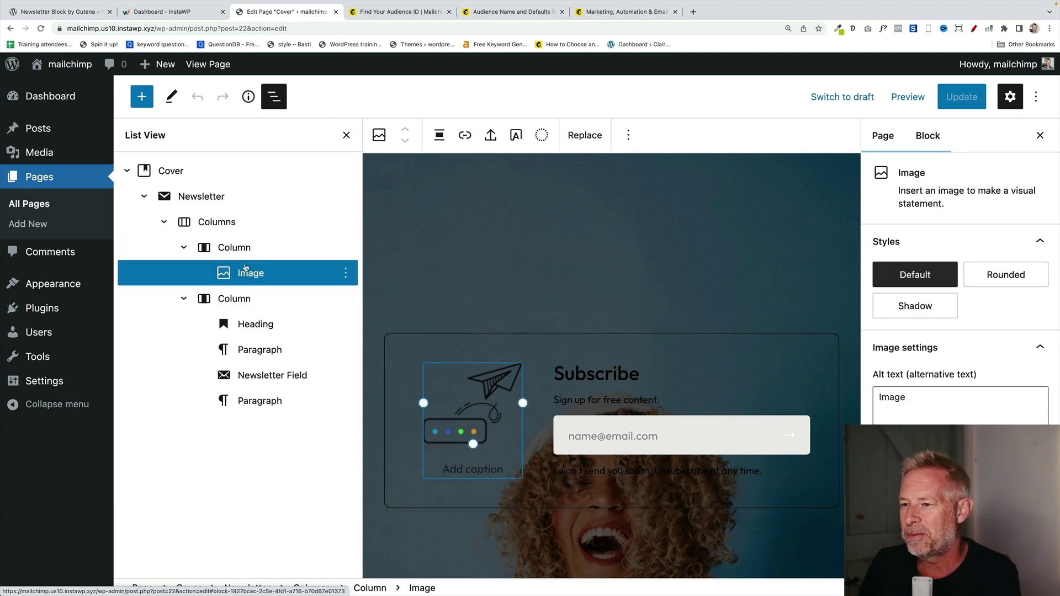
click(263, 378)
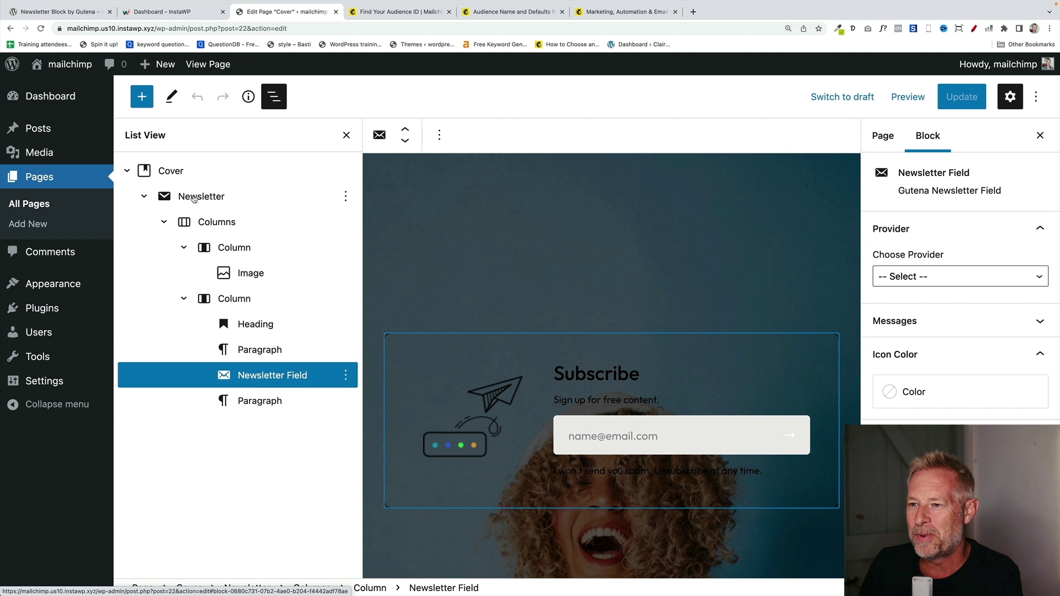
- Move the Newsletter Field directly under Newsletter and delete the Columns block with its image and text
drag(253, 374, 209, 209)
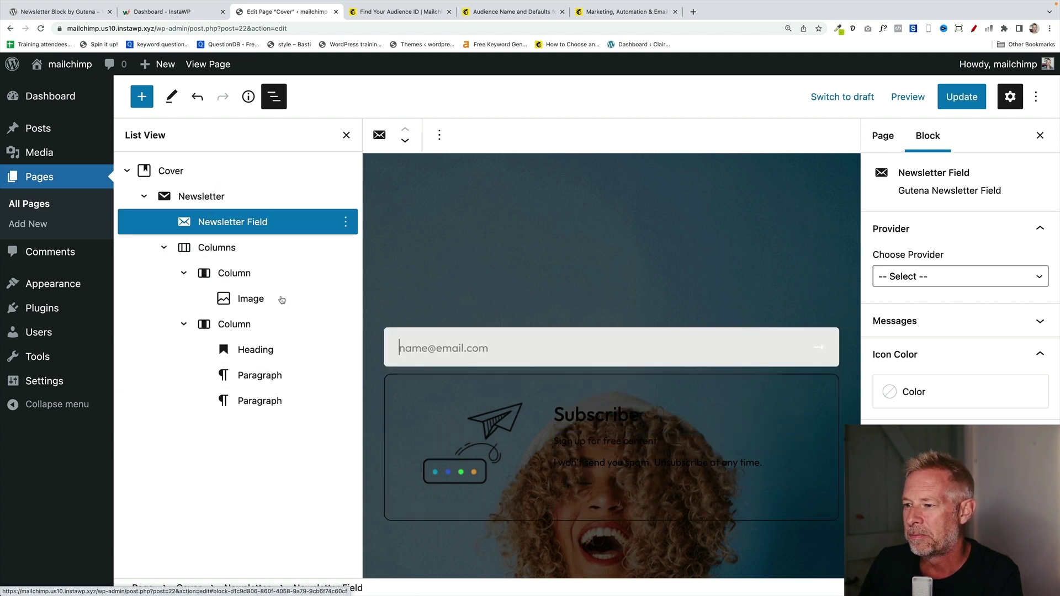
click(205, 250)
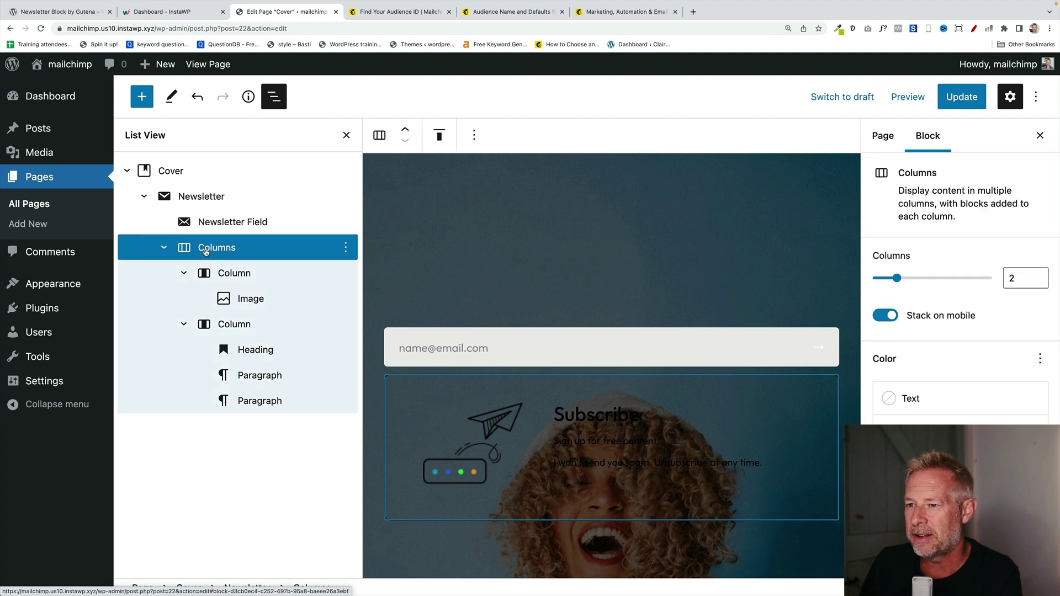
key(Delete)
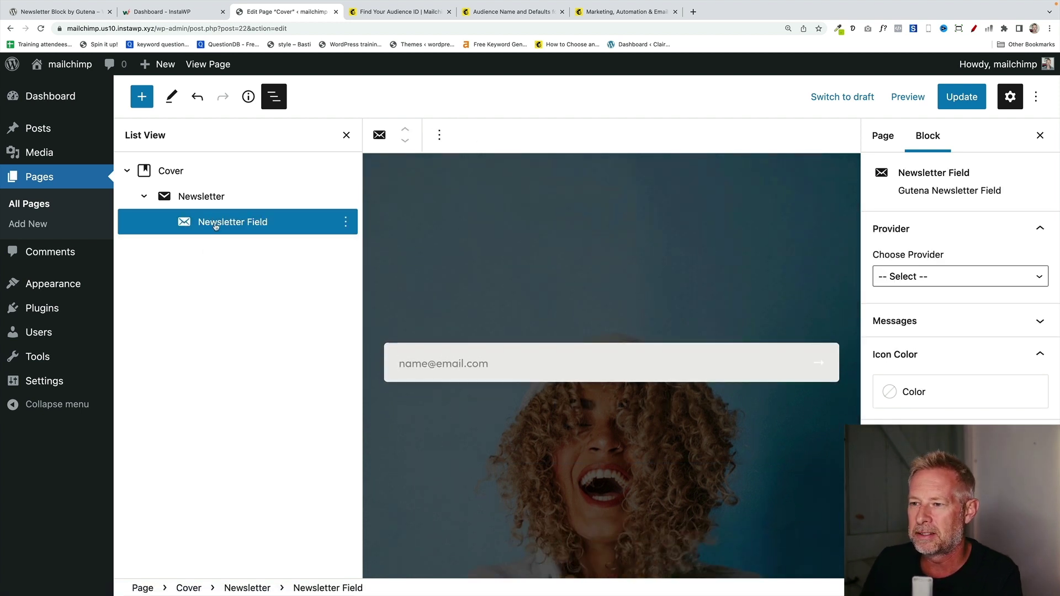
click(346, 221)
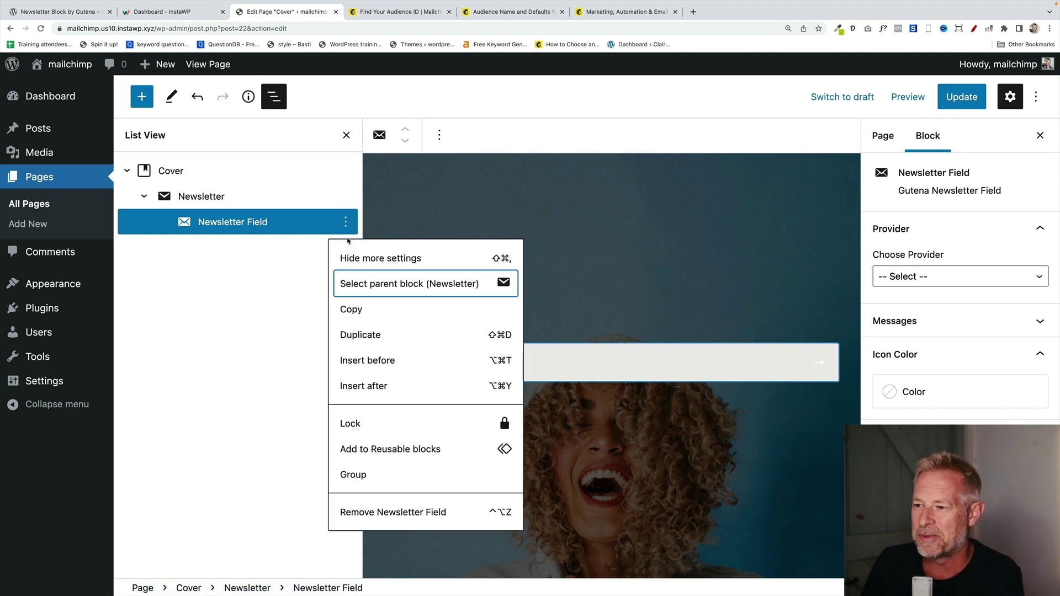
- Add a 'Subscribe to my newsletter' paragraph above the email field in Medium (20px) size
click(381, 369)
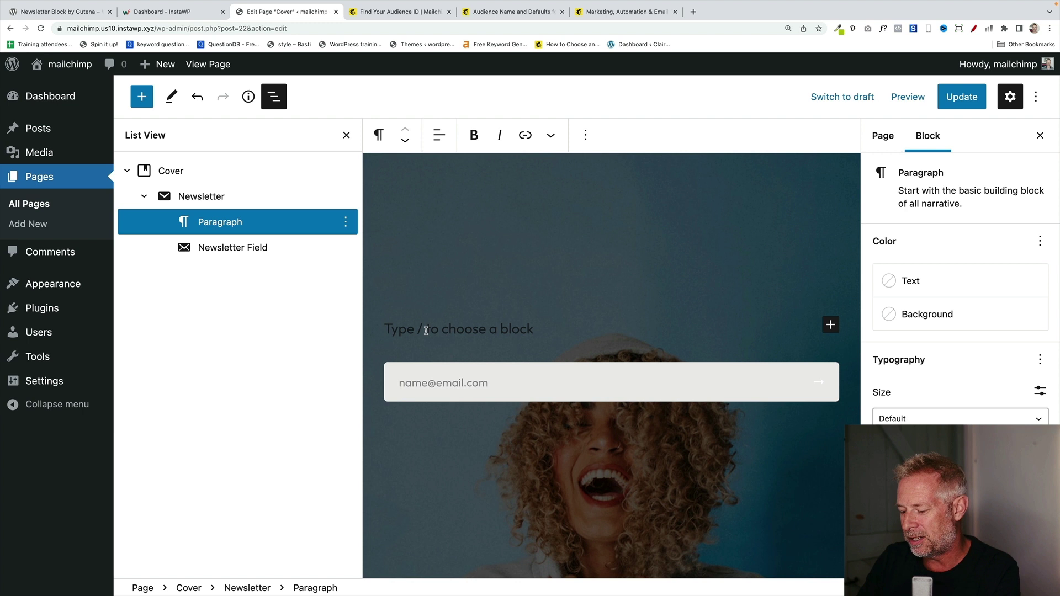
text(Sub)
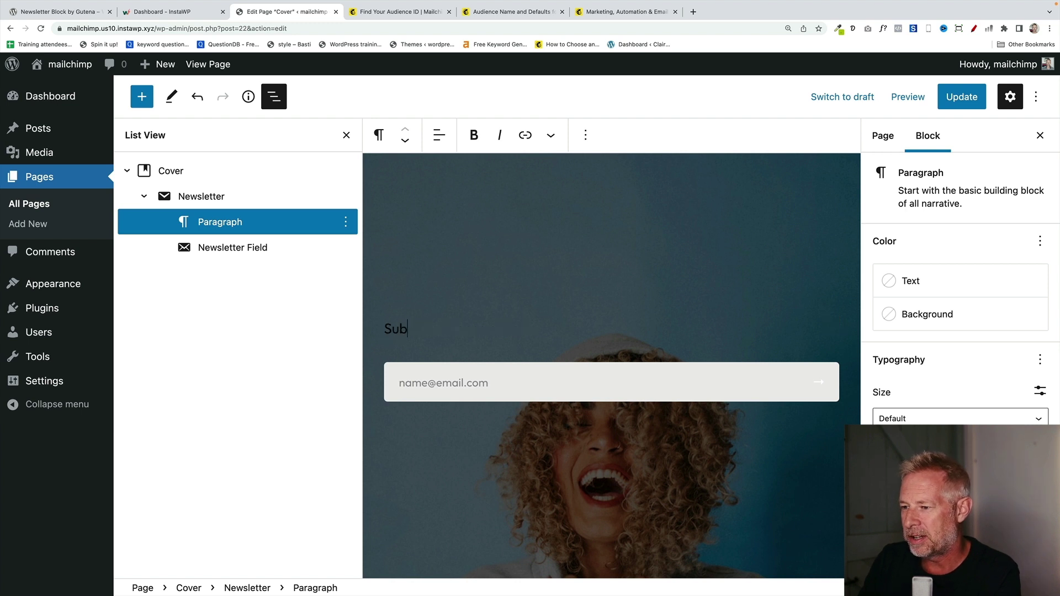
text(scribe to m)
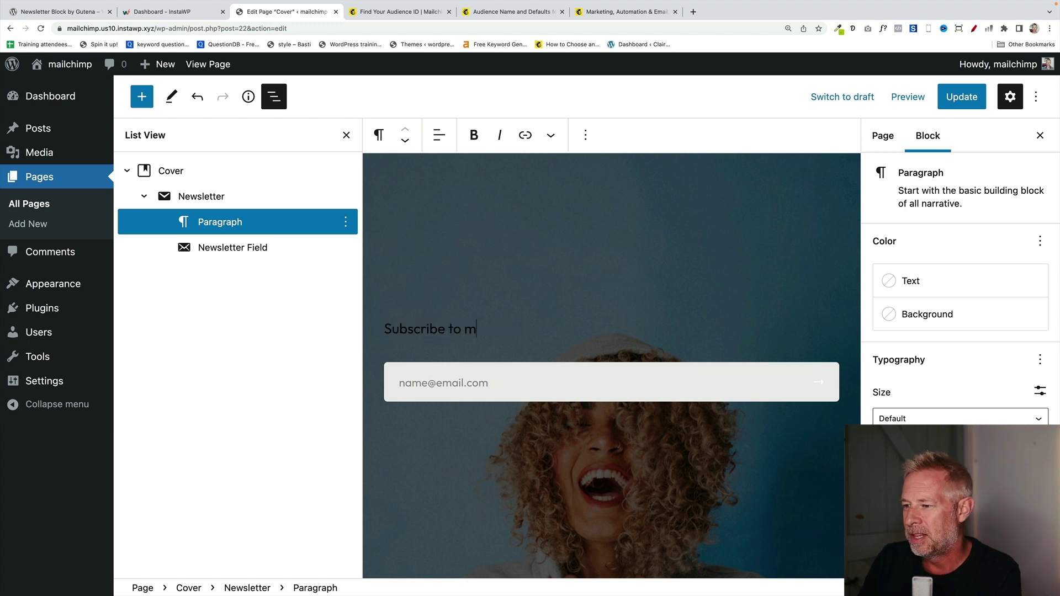
text(y newslee)
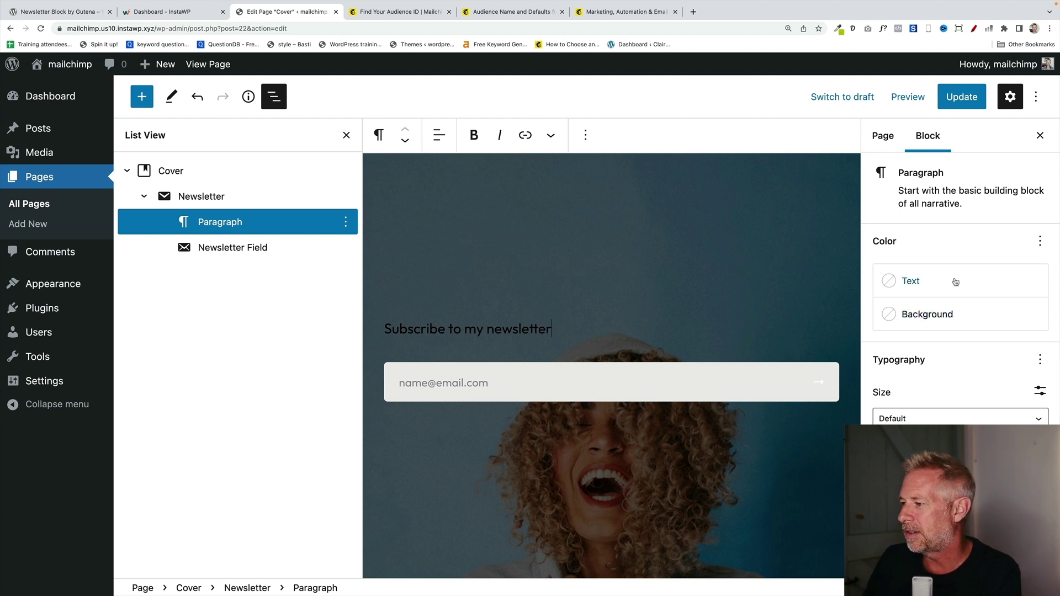
click(932, 418)
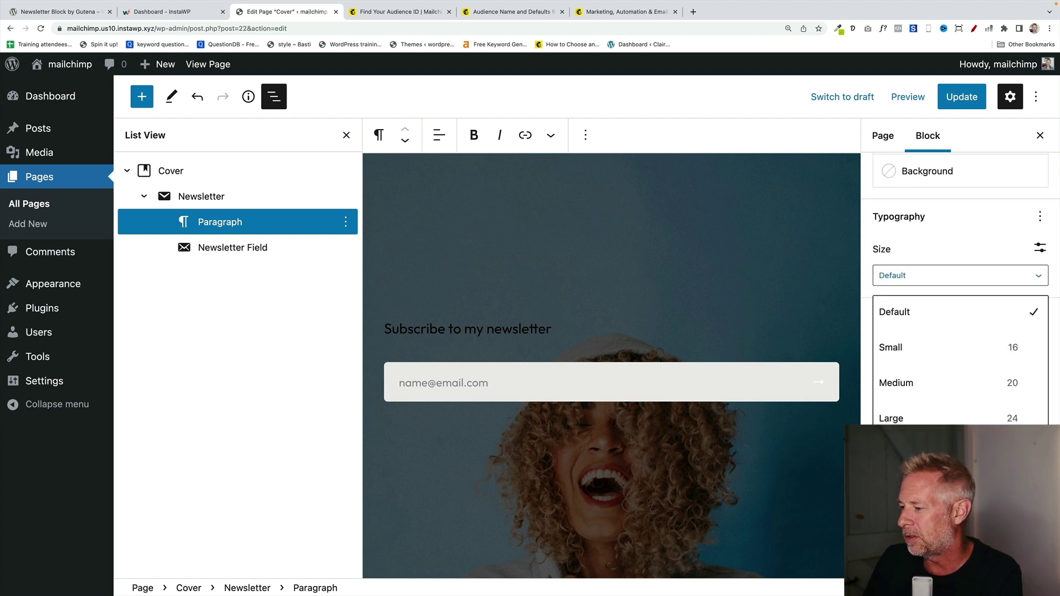
click(949, 489)
click(928, 424)
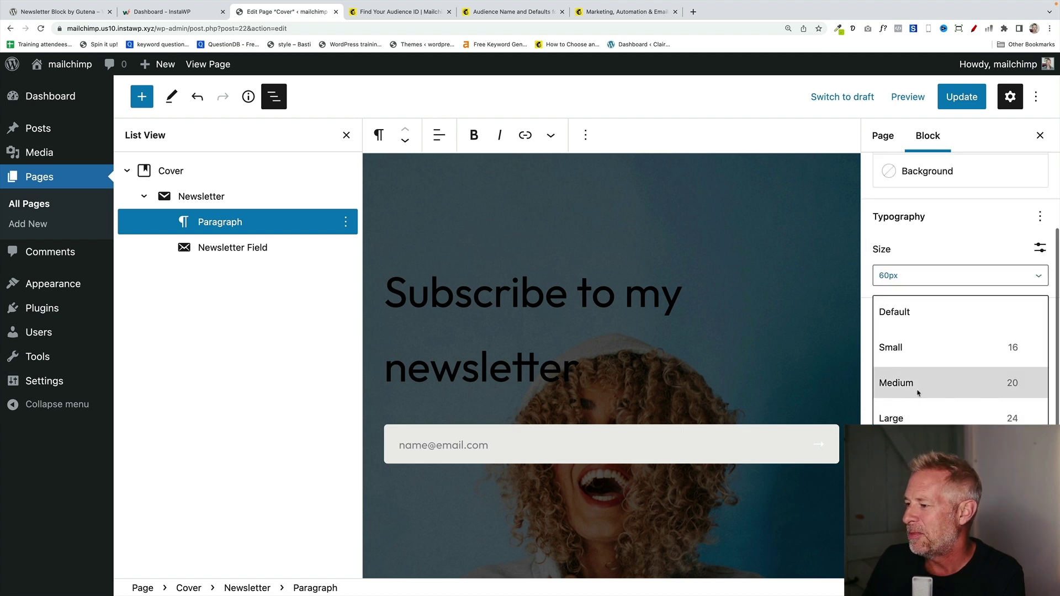
click(884, 387)
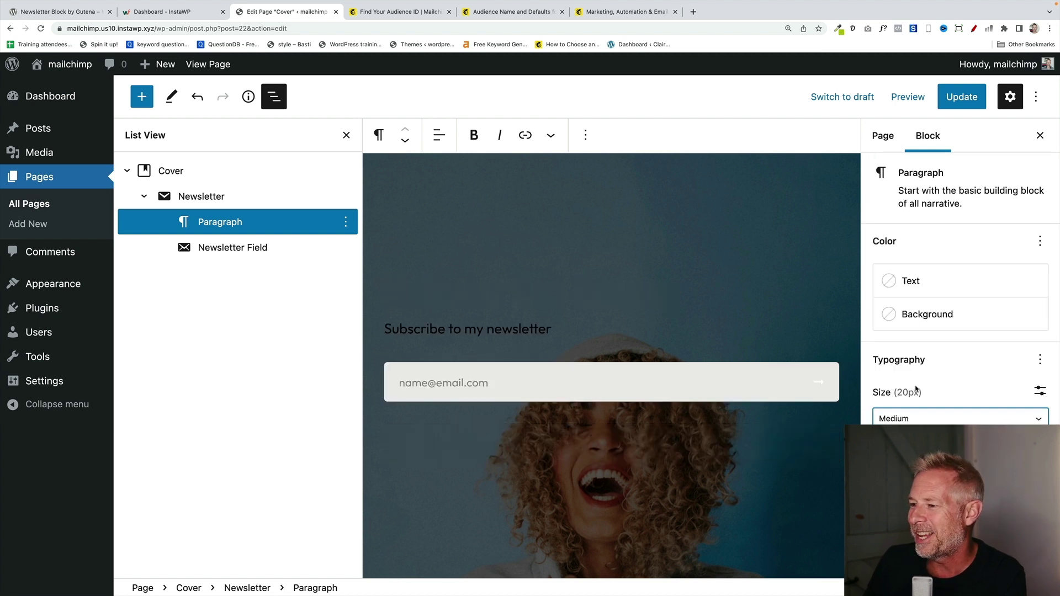
click(183, 202)
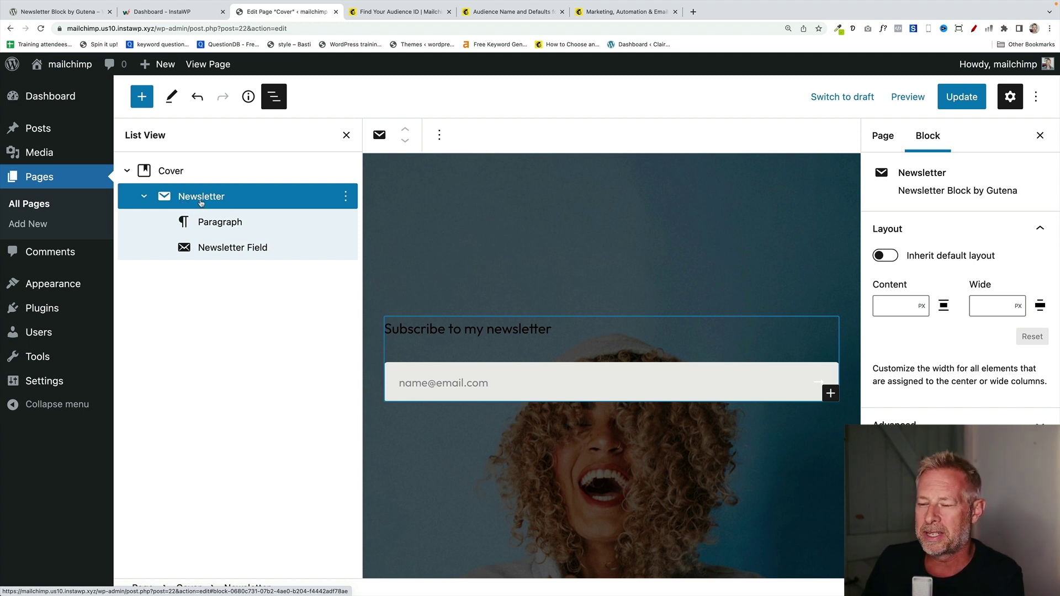
- Open the Single Post template from the site editor's Templates list
click(282, 259)
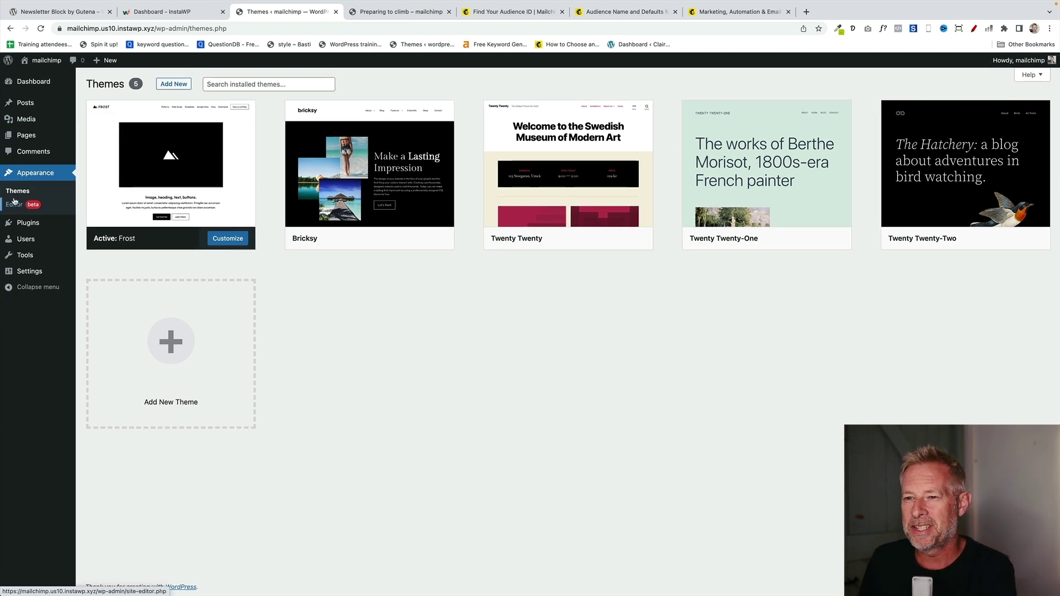
click(14, 203)
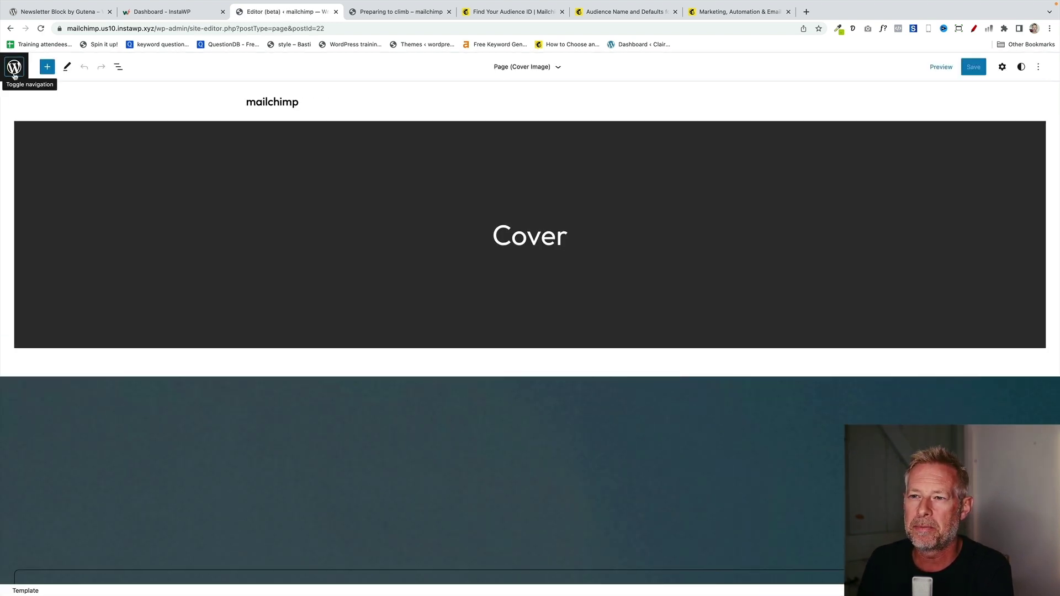
click(14, 67)
click(66, 177)
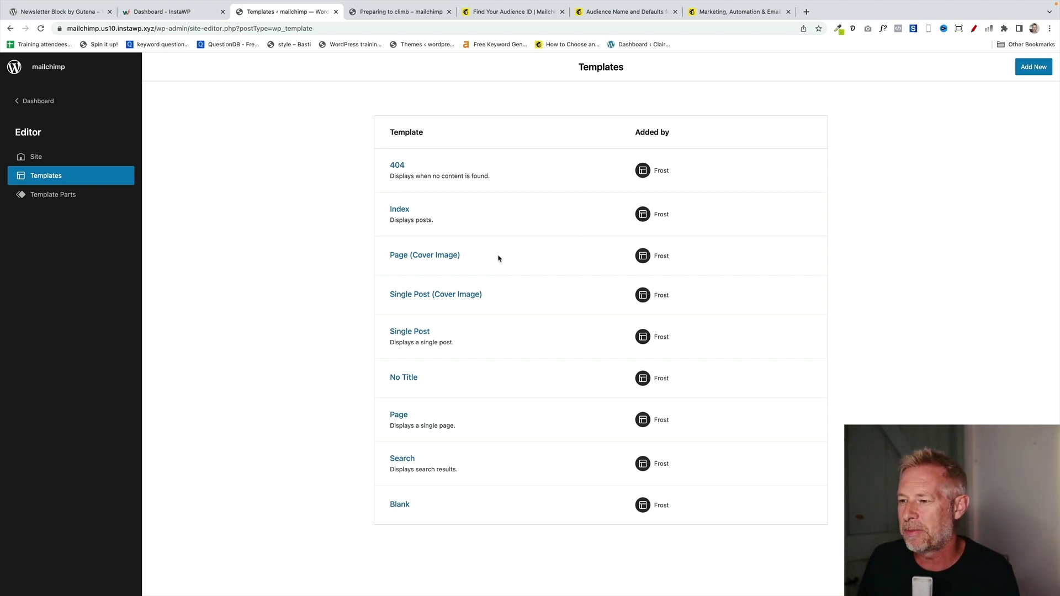
click(411, 331)
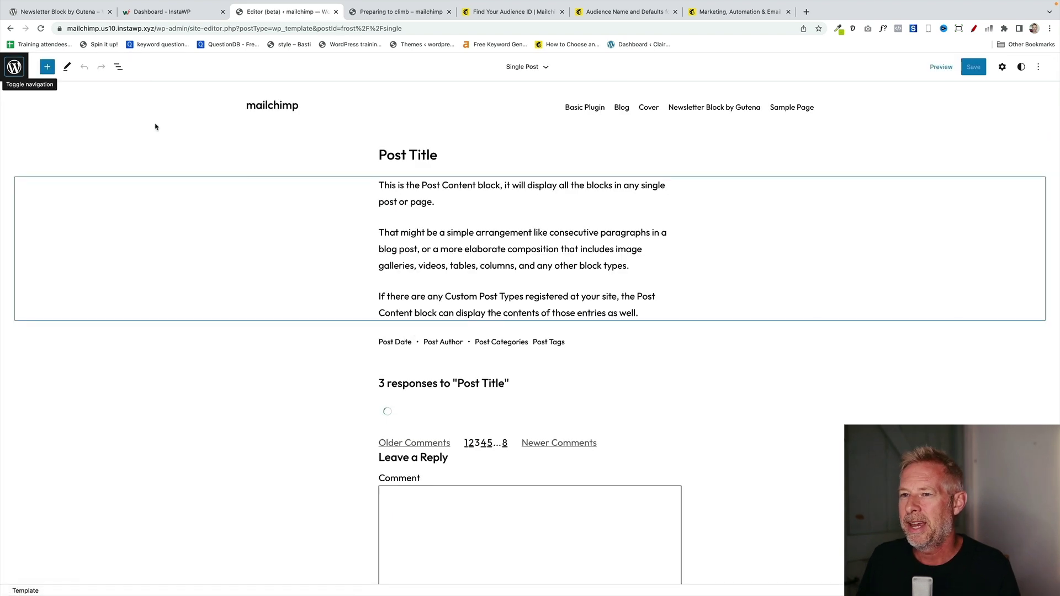
- Insert a Newsletter block right after Post Content in the Single Post template using /newsletter
click(118, 67)
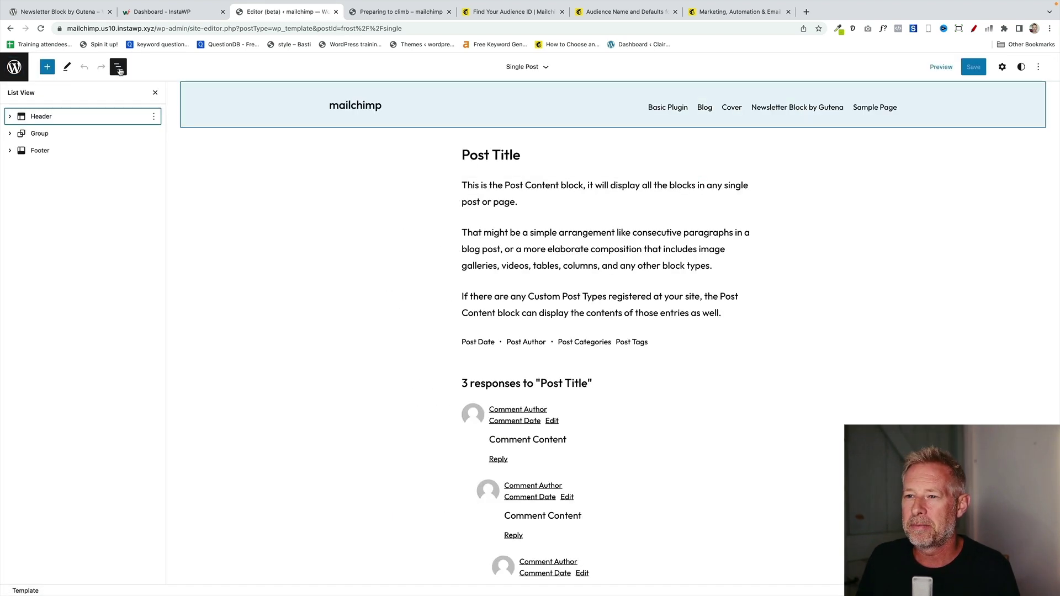
click(9, 134)
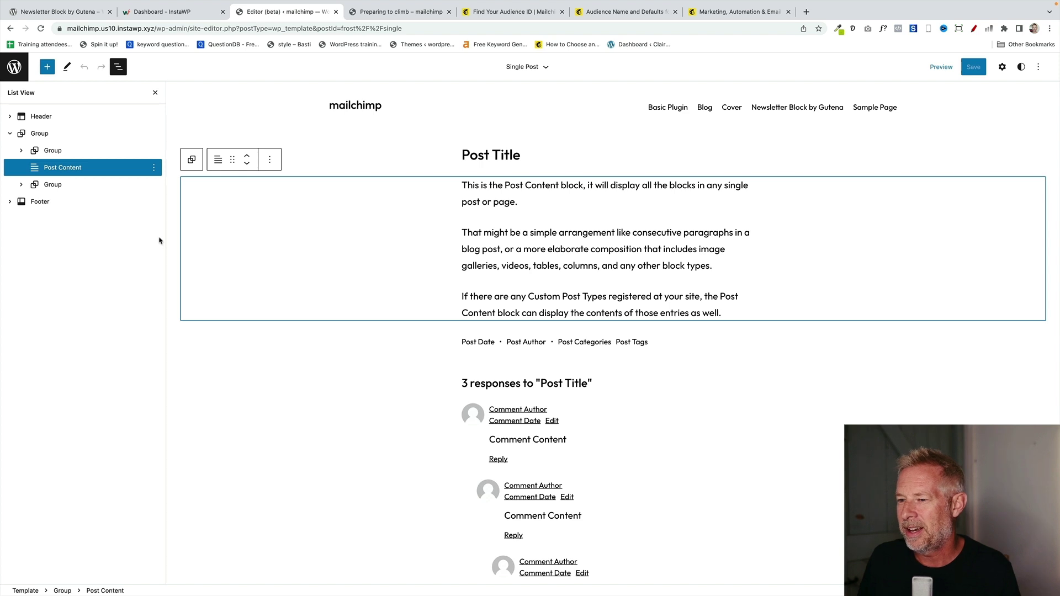
click(155, 171)
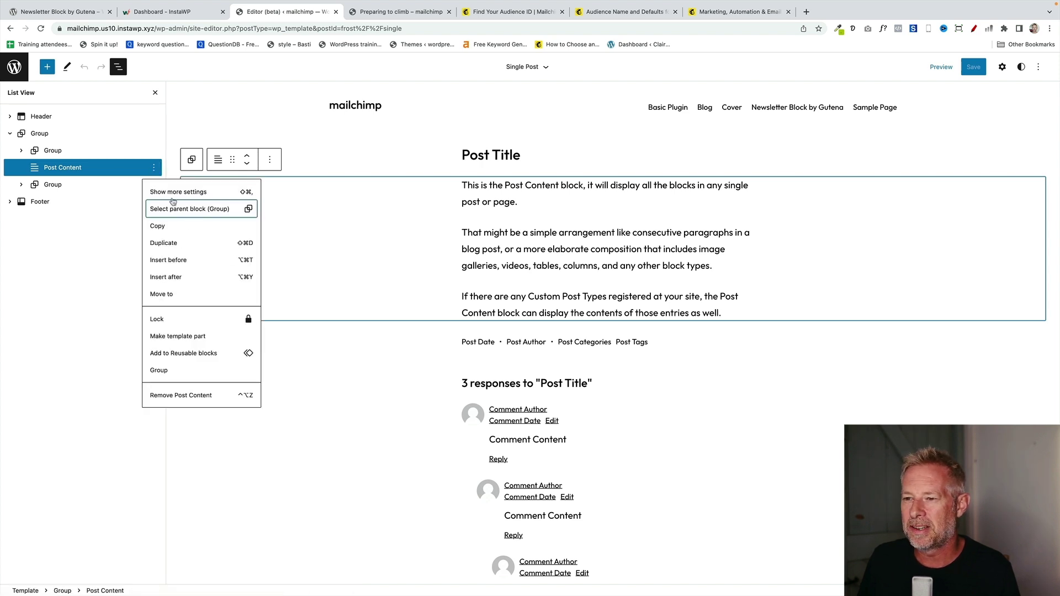
click(58, 167)
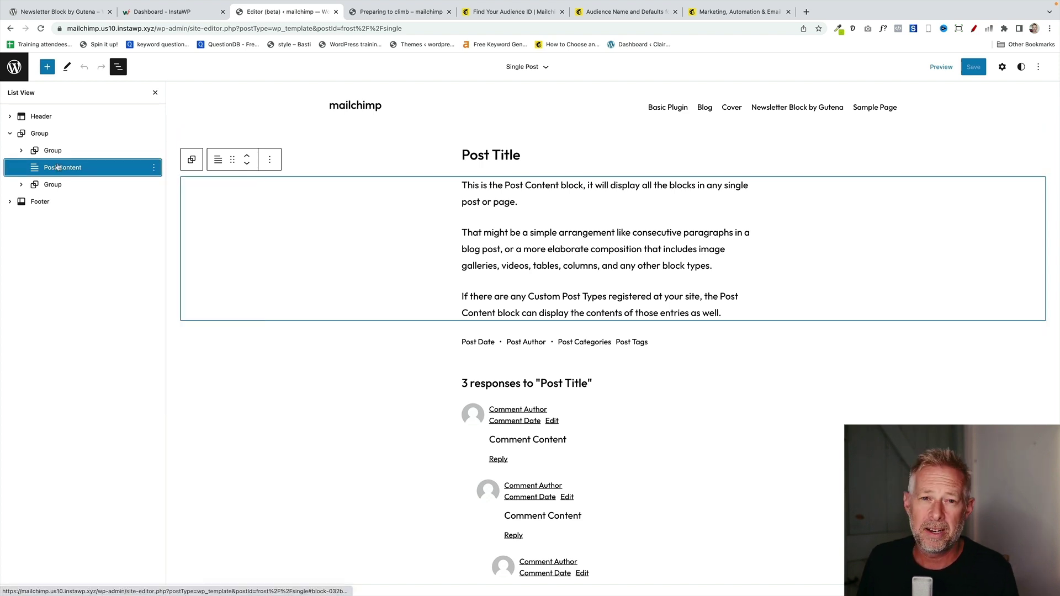
click(155, 168)
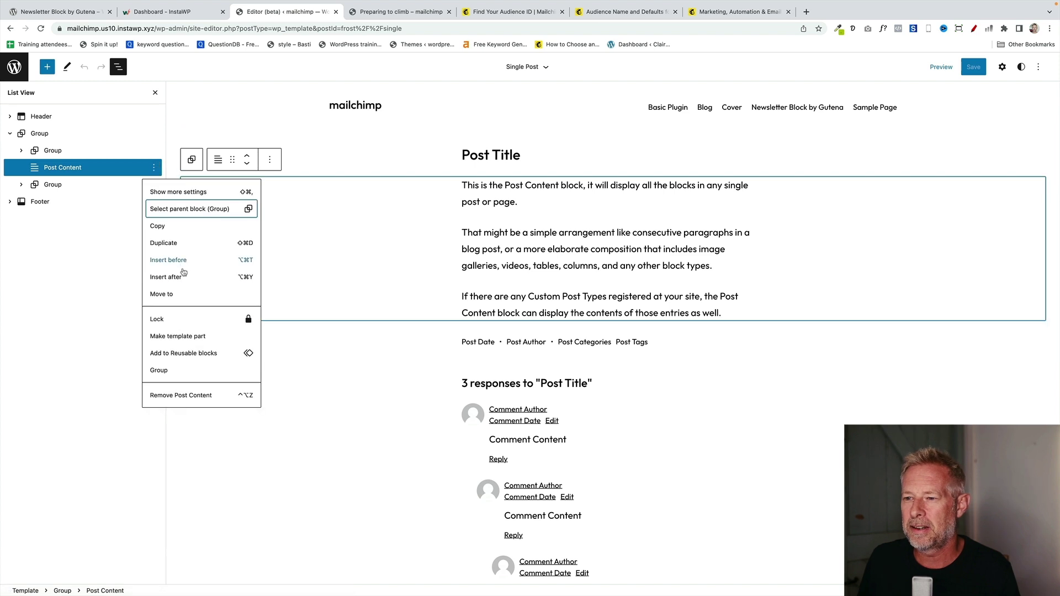
click(182, 277)
text(/)
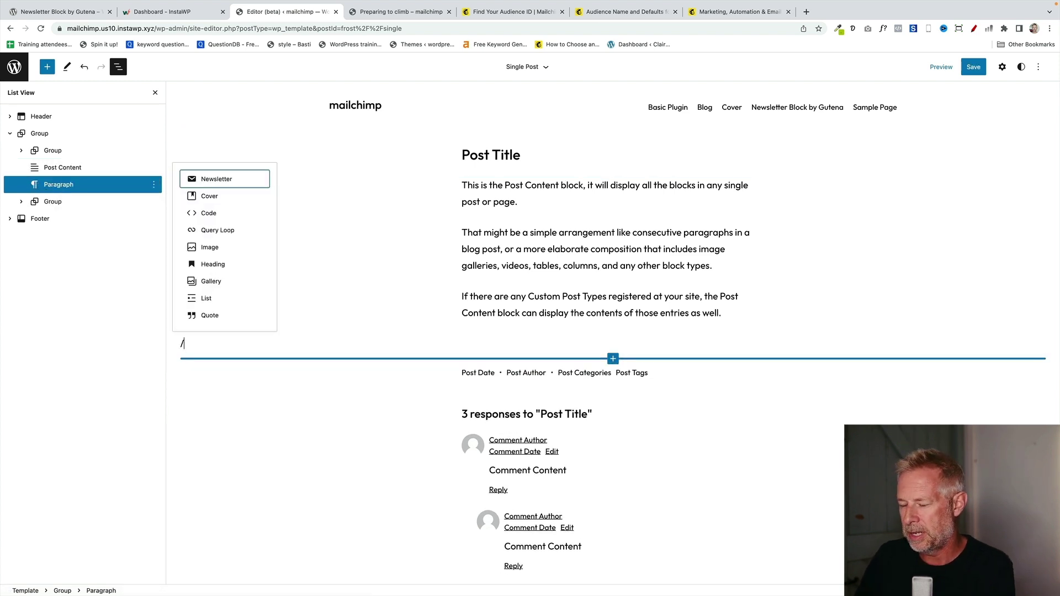
text(newsle)
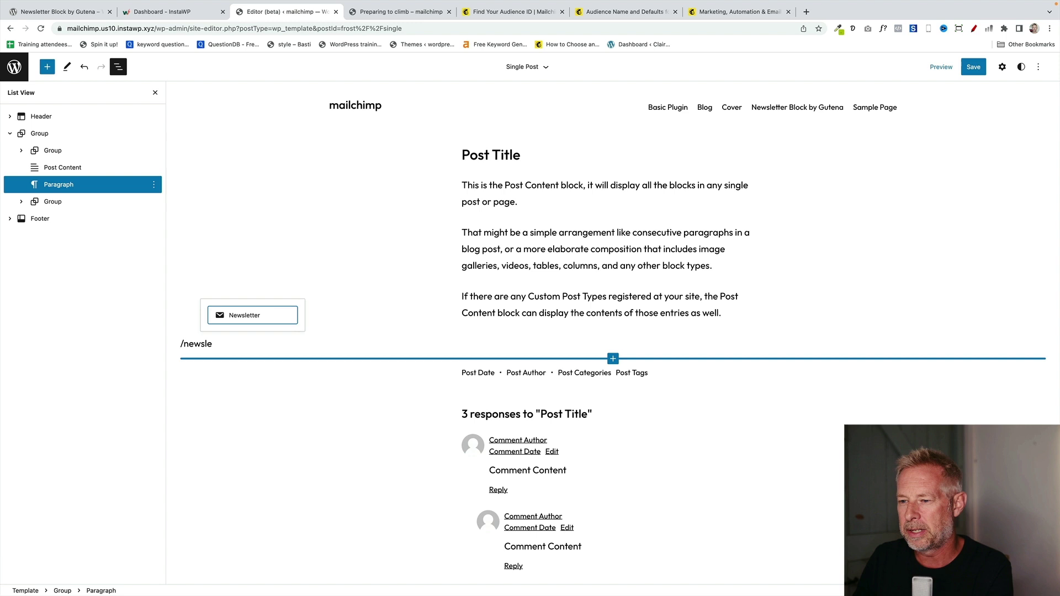
text(tter)
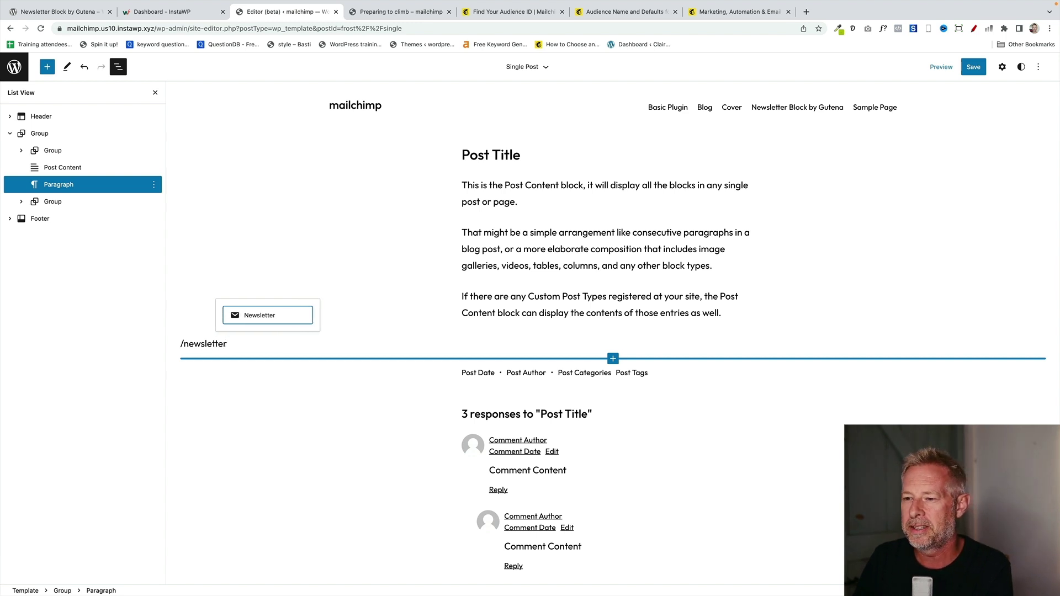
key(Return)
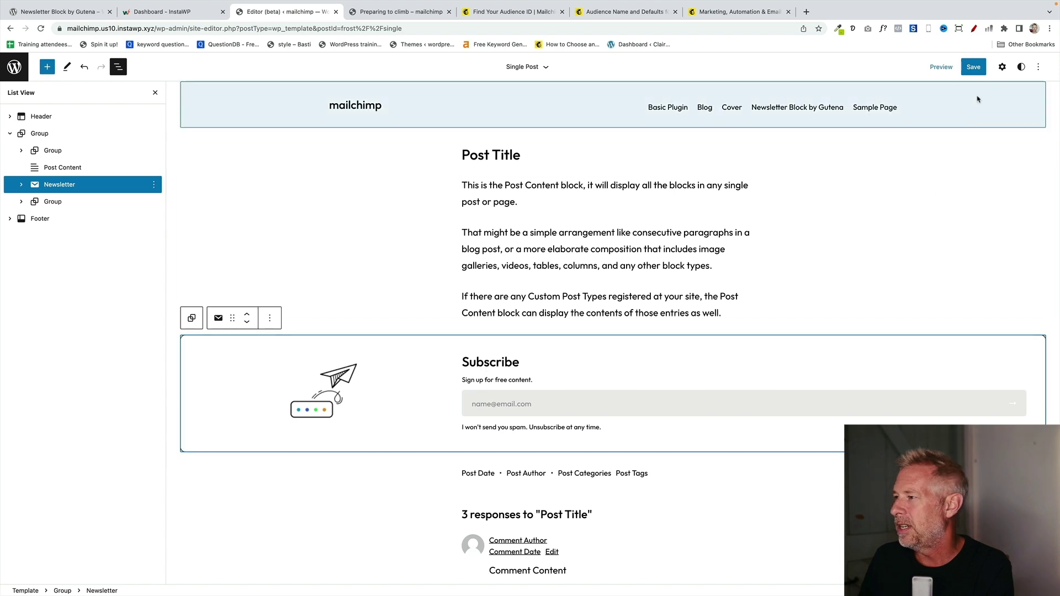
- Give the Newsletter block's Columns a teal Tertiary (00CCCC) background
click(1000, 68)
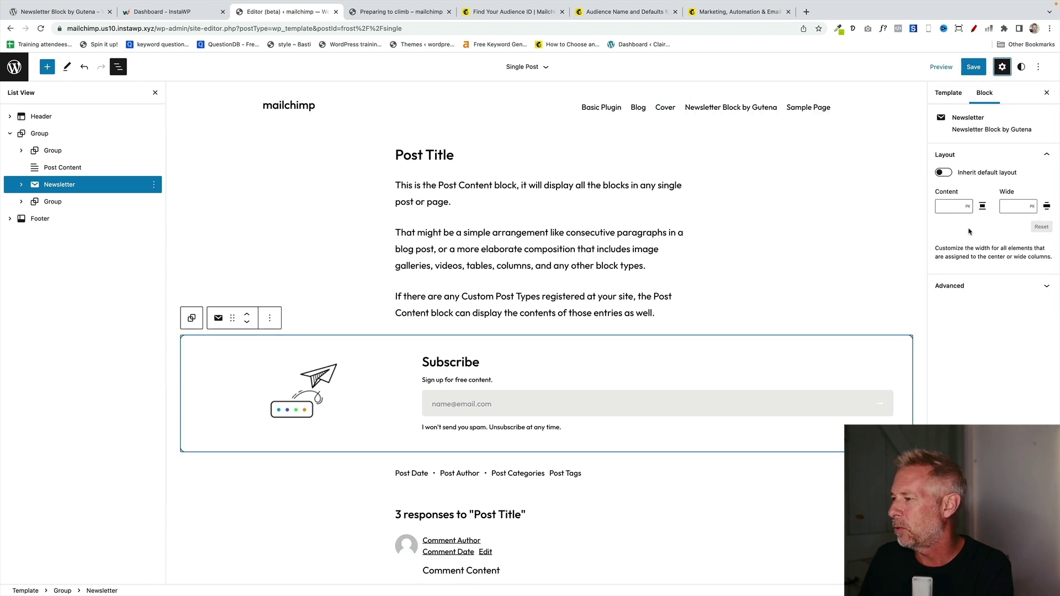
click(22, 185)
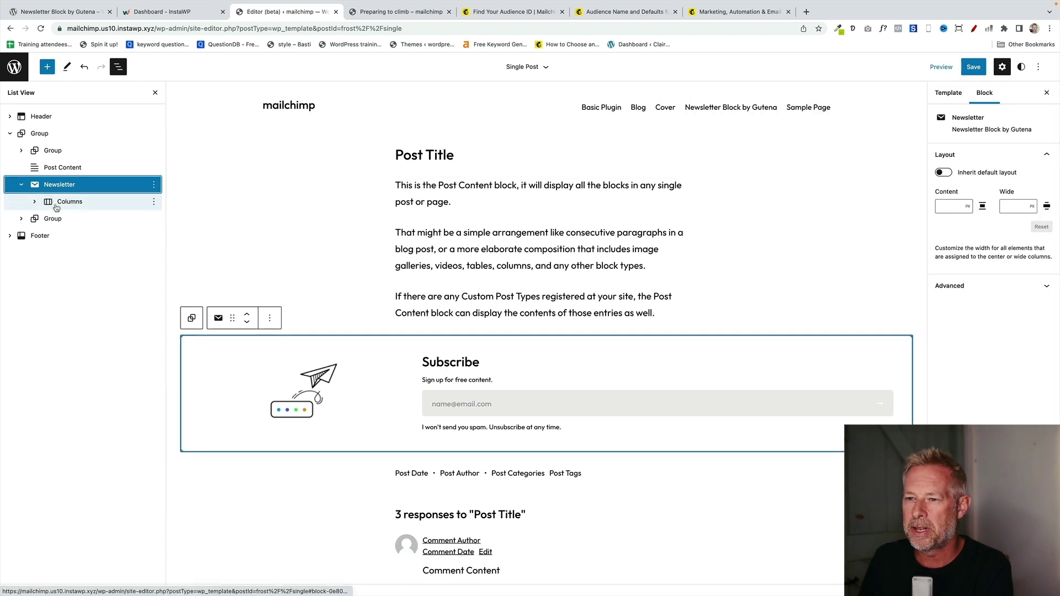
click(58, 203)
click(974, 291)
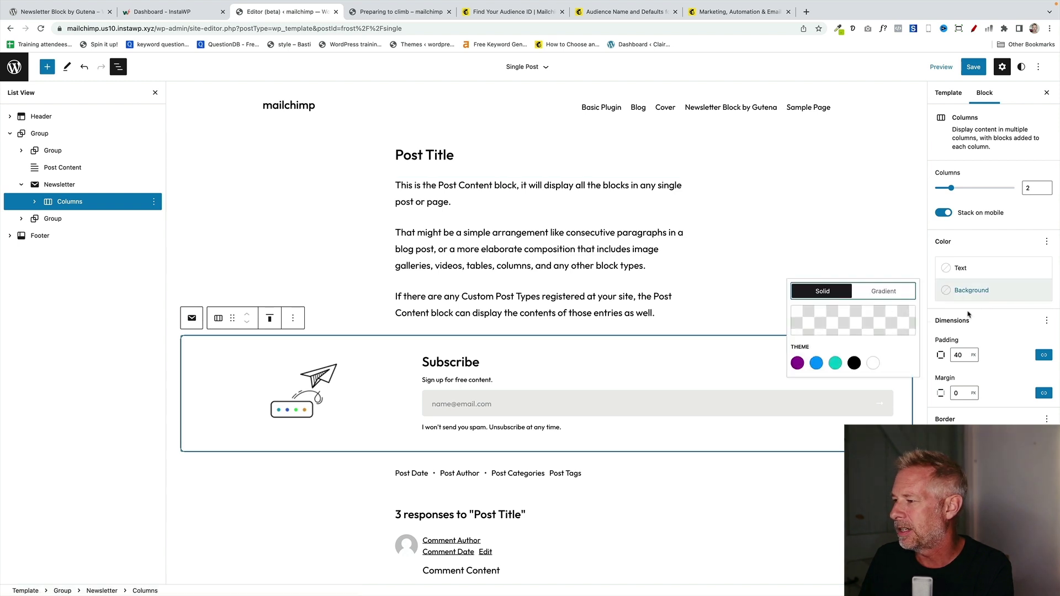
click(834, 364)
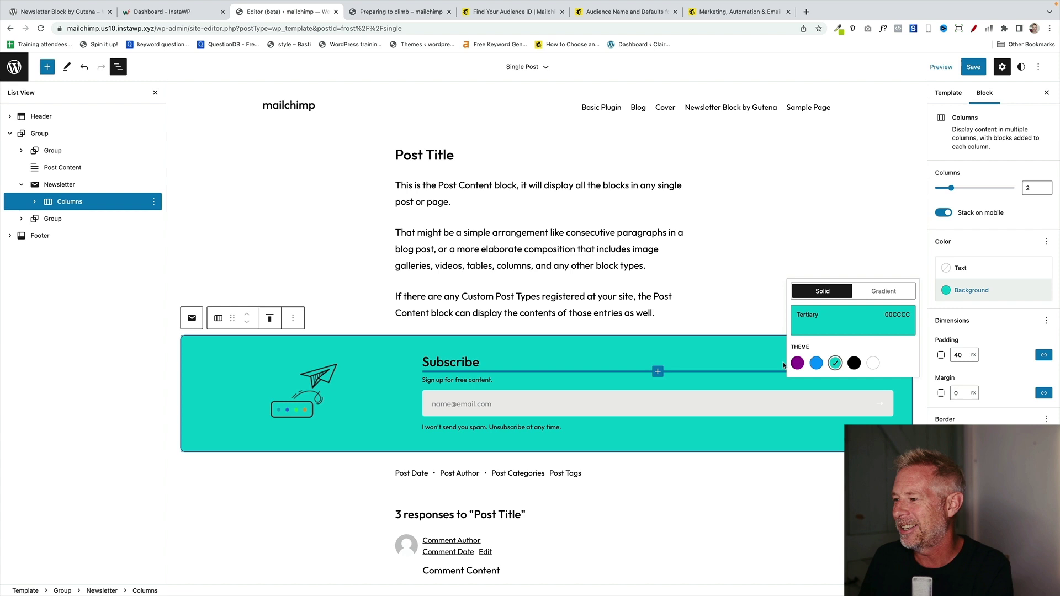
- Save the Single Post template changes
click(483, 405)
click(975, 70)
click(977, 72)
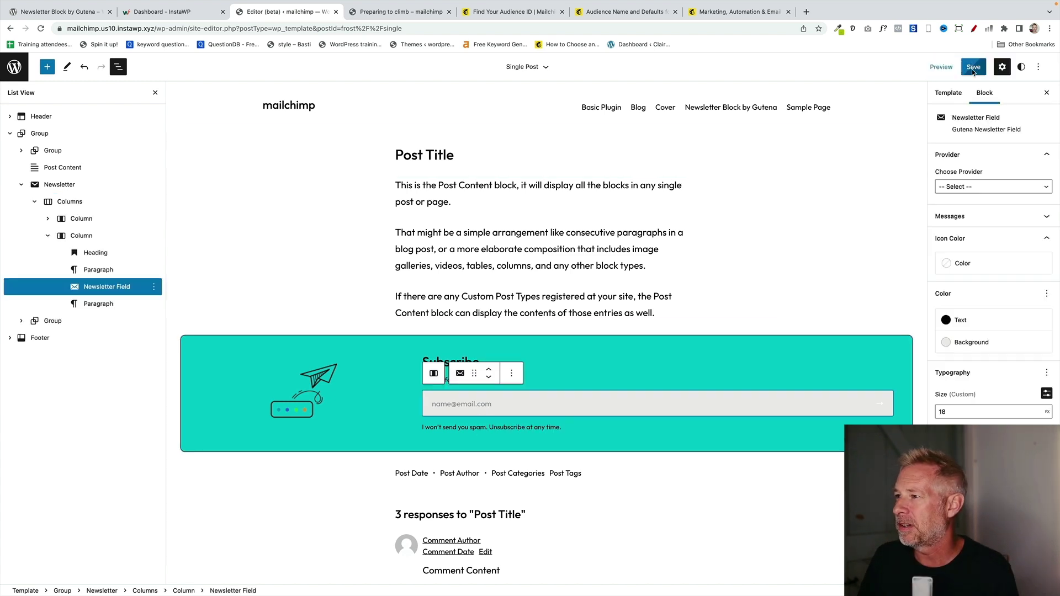
click(357, 16)
click(369, 31)
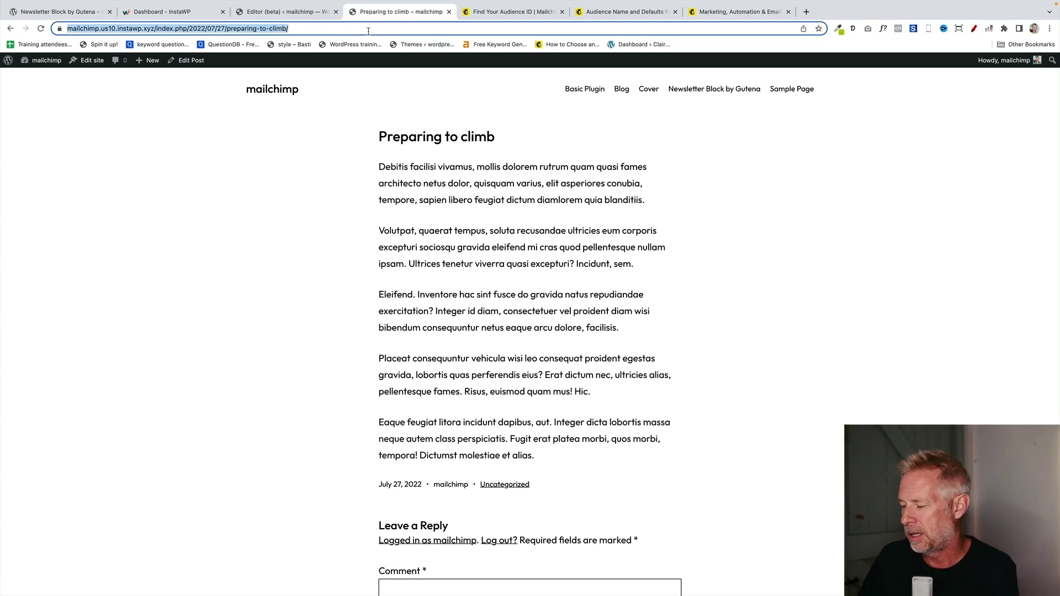
key(Return)
scroll(379, 228, down, 3)
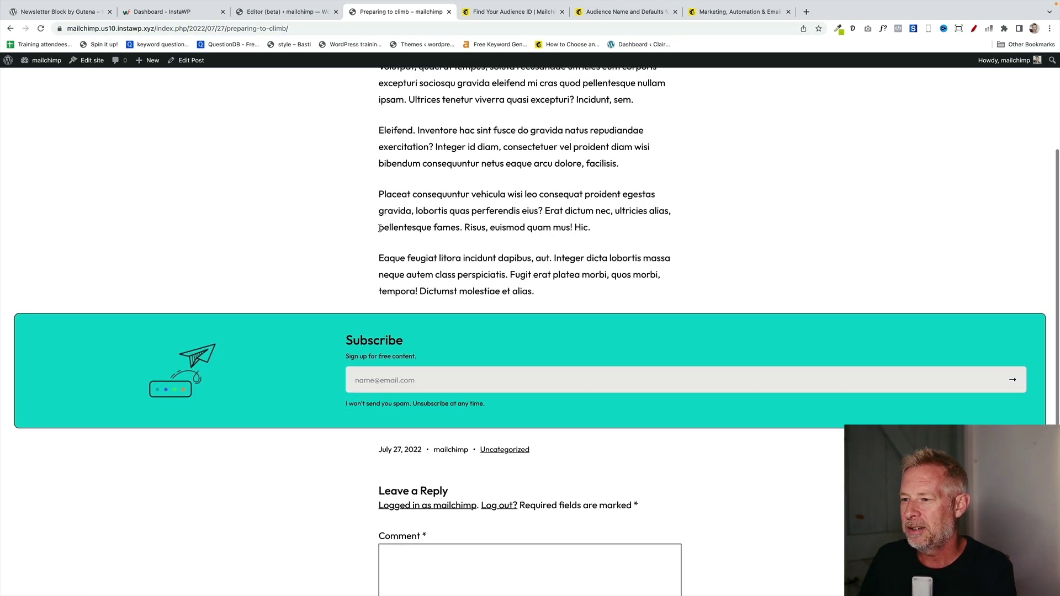
scroll(380, 229, up, 3)
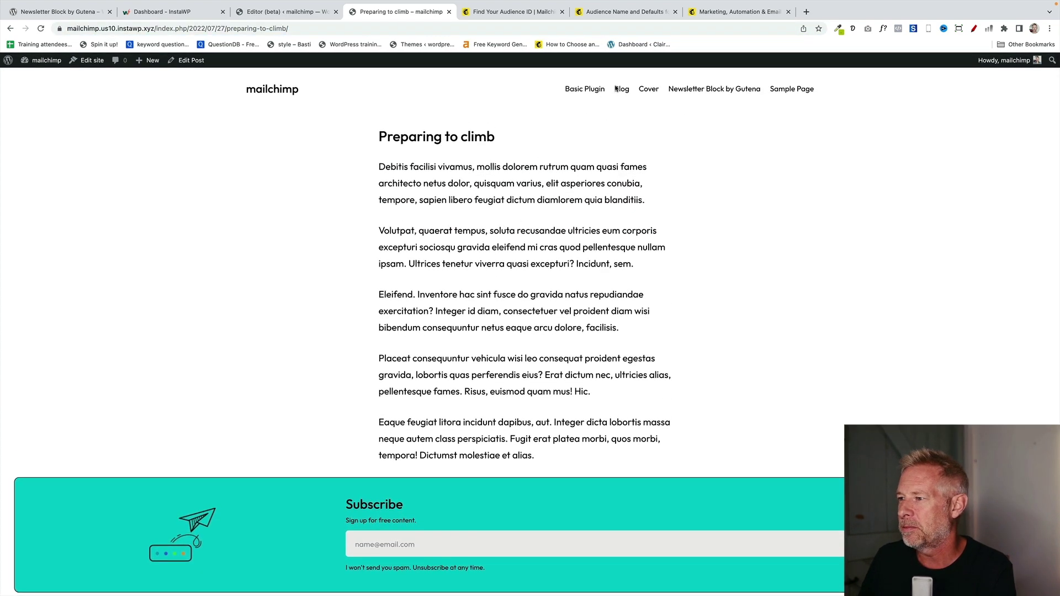
click(616, 88)
scroll(471, 347, down, 5)
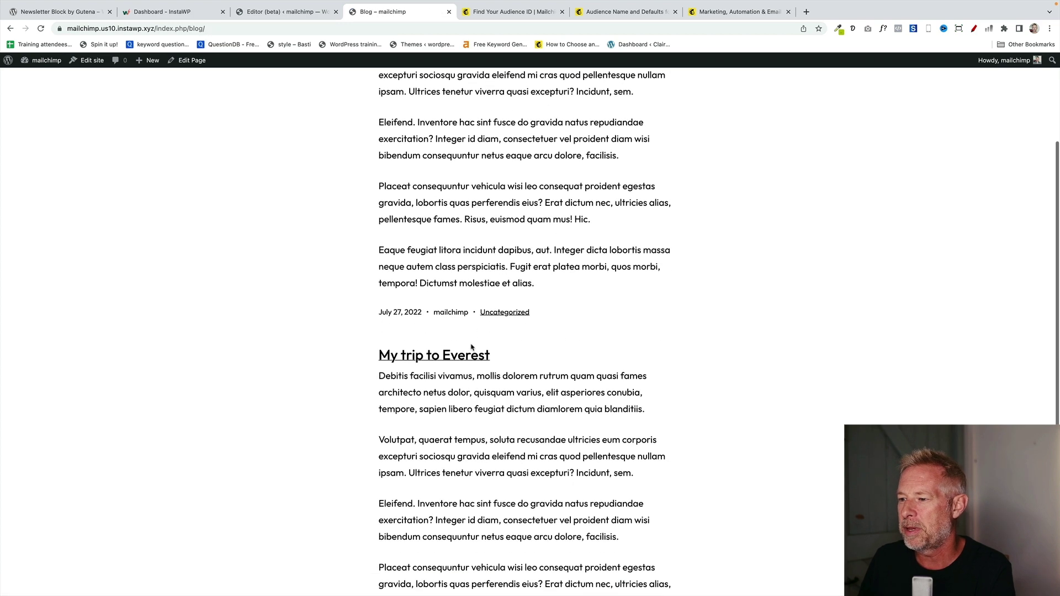
click(471, 356)
scroll(395, 333, down, 5)
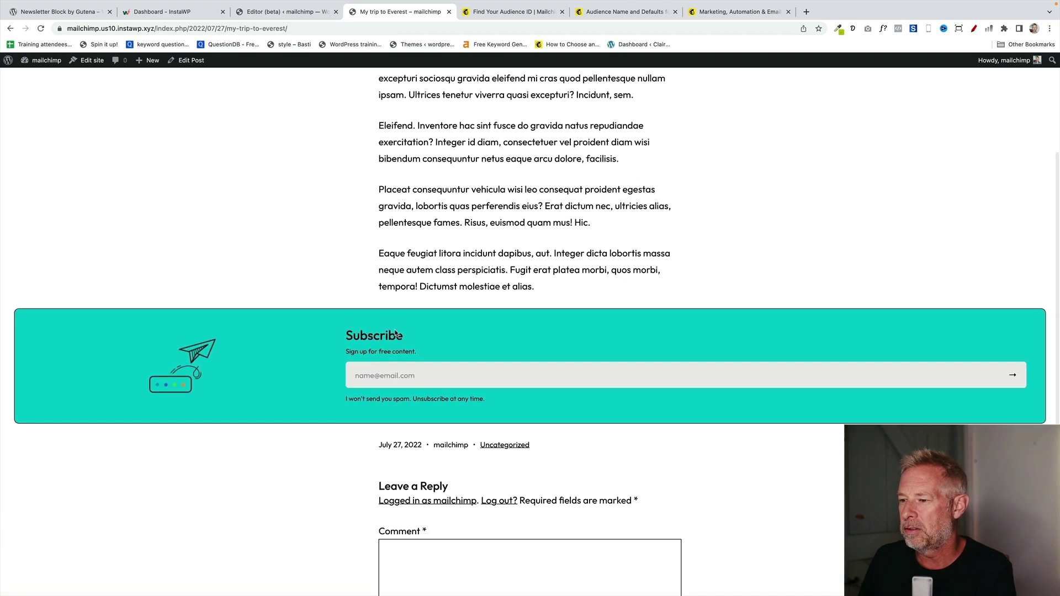
- Set the Newsletter block's Layout content width to 1200 and save the Single Post template
click(284, 12)
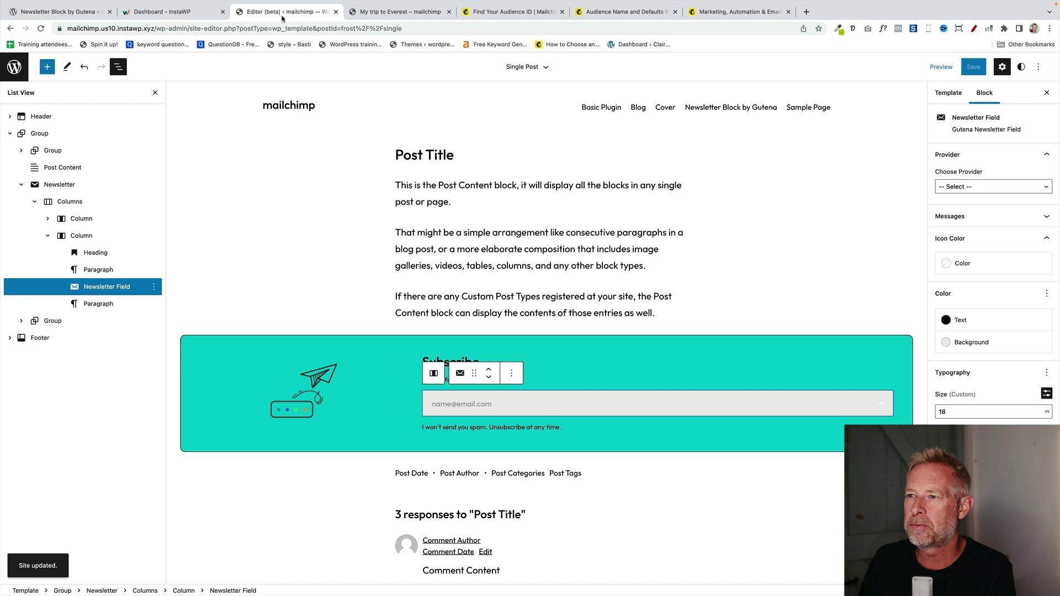
click(72, 188)
click(153, 185)
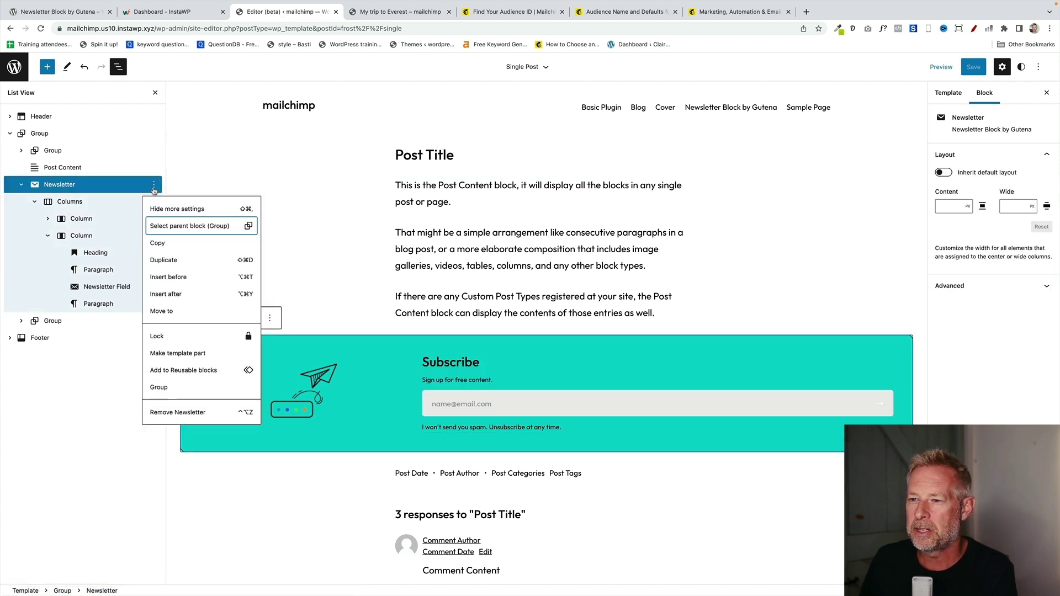
click(946, 173)
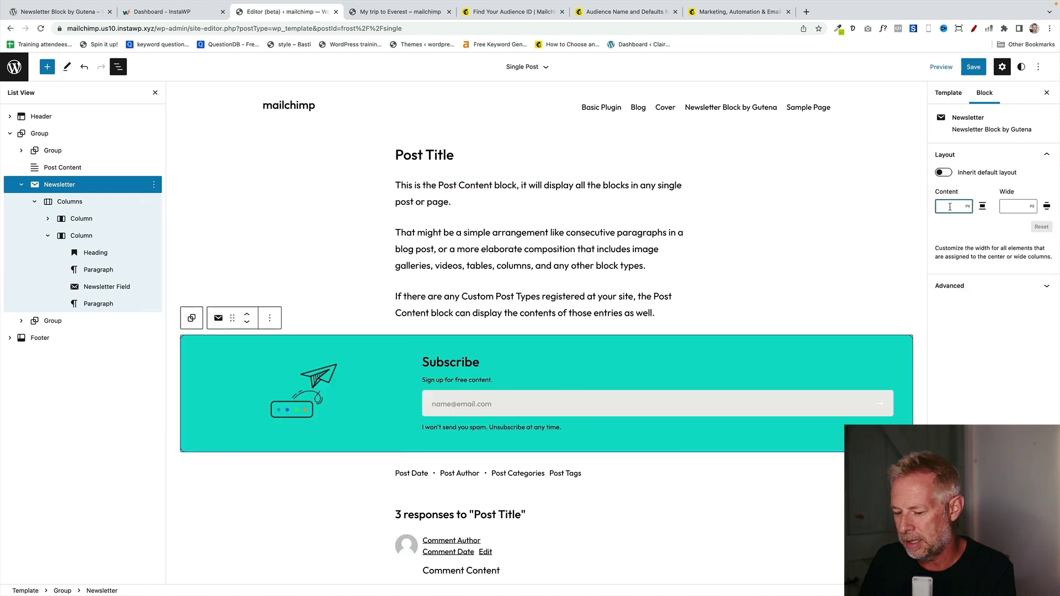
text(1200)
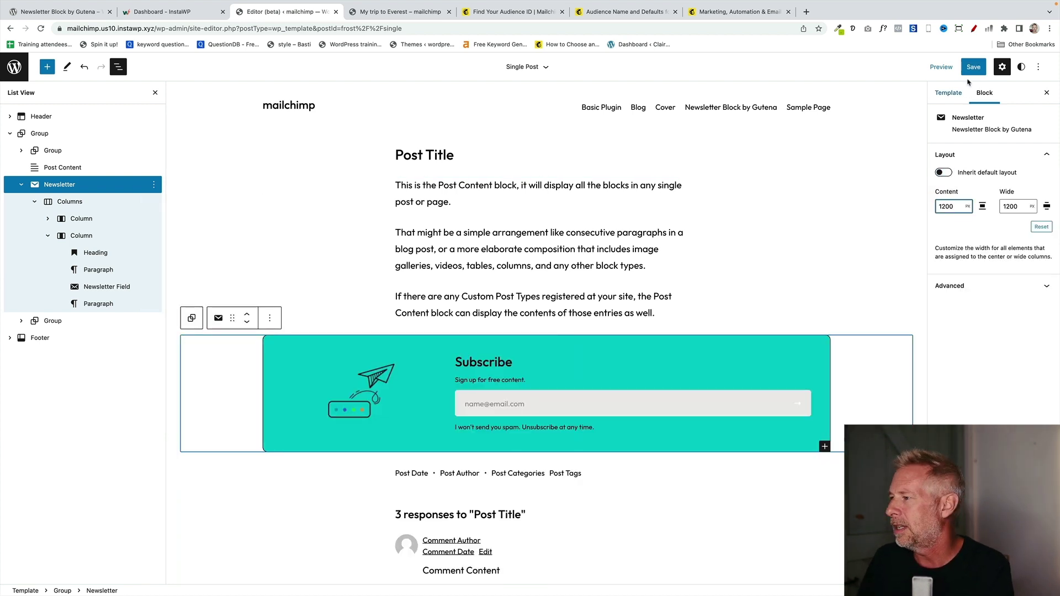
click(973, 67)
click(966, 66)
click(400, 11)
key(super+r)
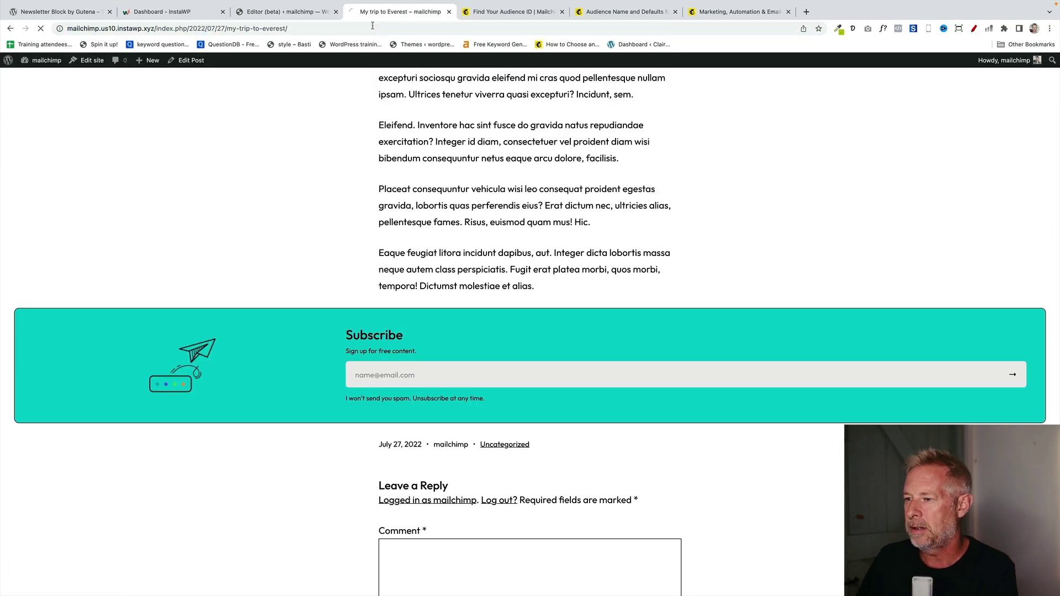
scroll(430, 236, up, 5)
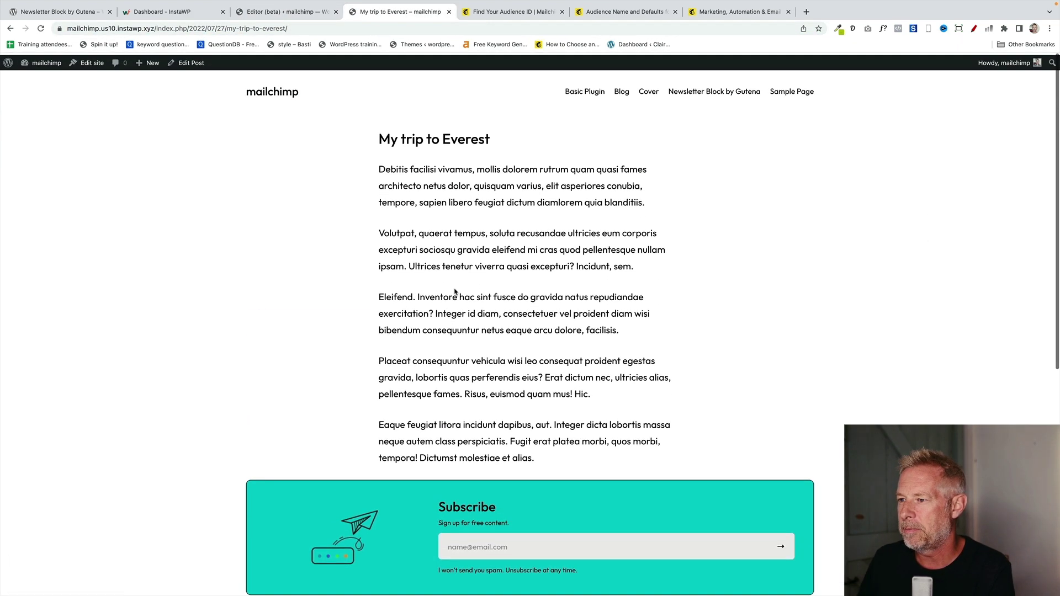
scroll(442, 265, down, 5)
scroll(454, 288, up, 3)
scroll(455, 289, up, 2)
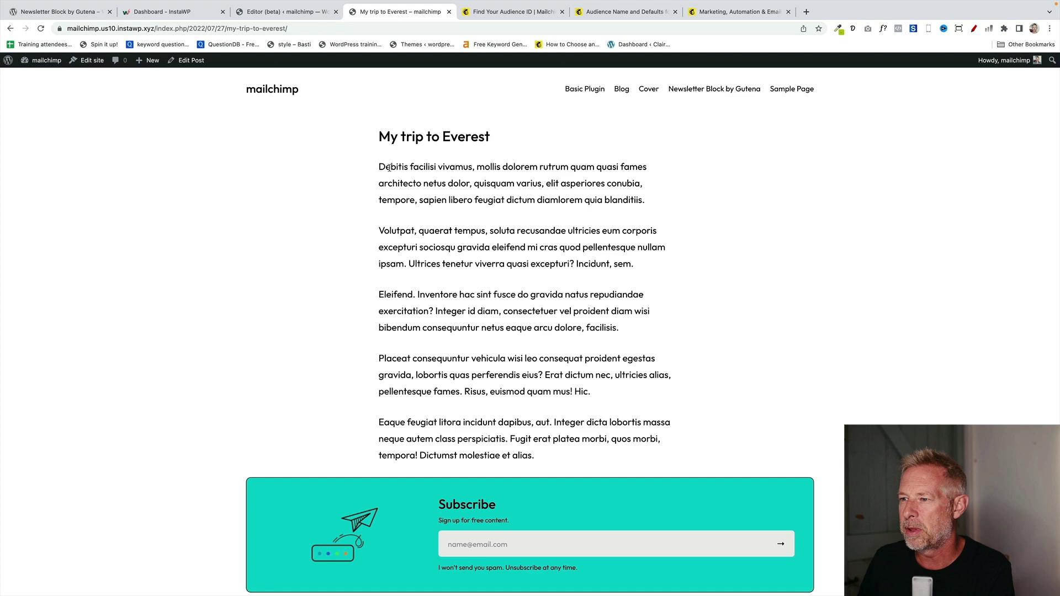
drag(379, 138, 693, 423)
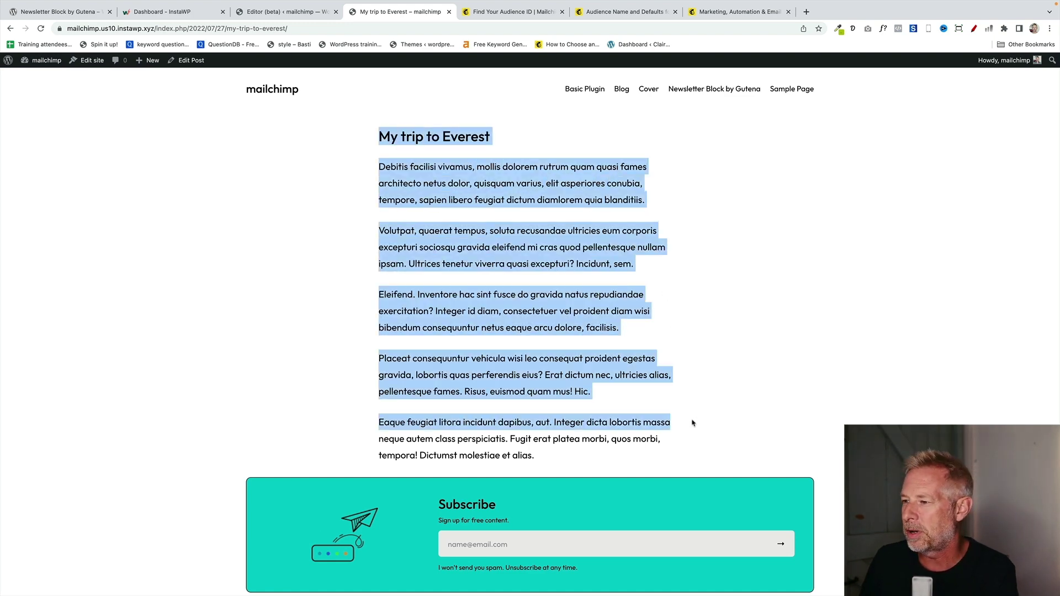
click(692, 423)
scroll(692, 423, down, 4)
scroll(692, 423, up, 3)
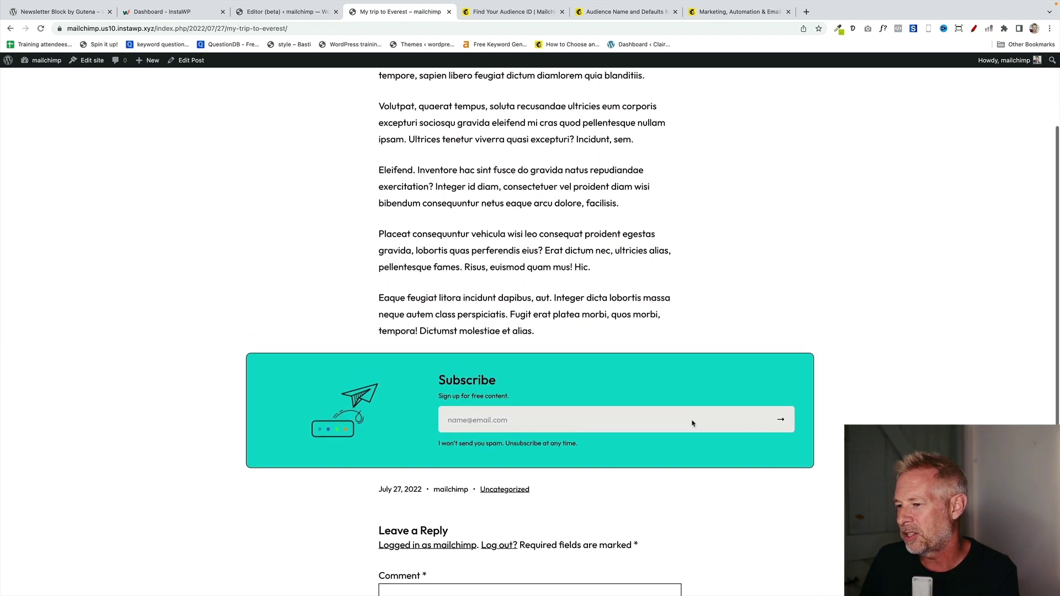
scroll(691, 423, up, 3)
scroll(691, 424, down, 5)
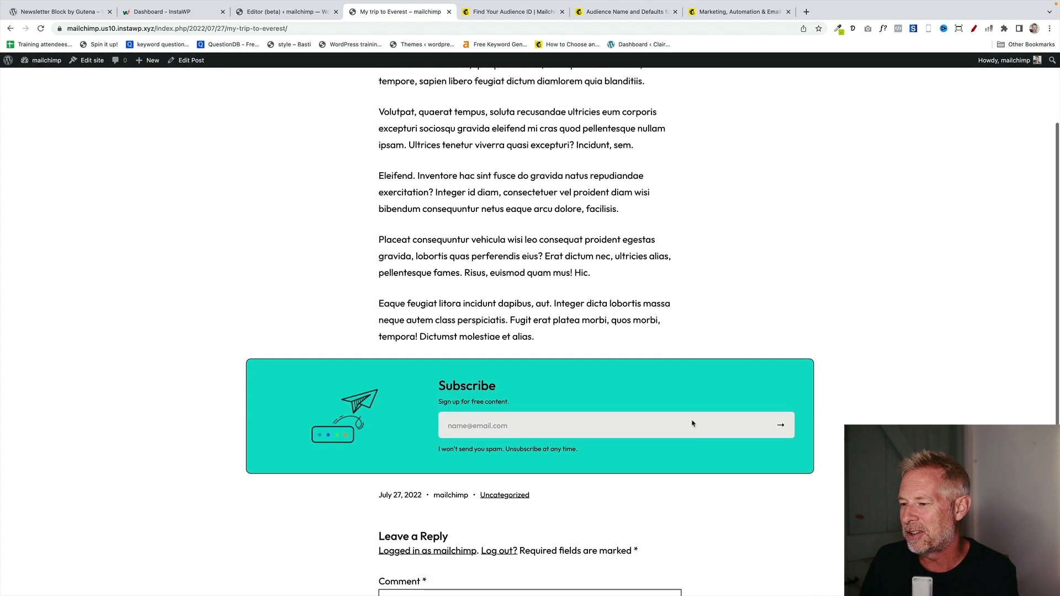
click(606, 421)
scroll(561, 299, up, 2)
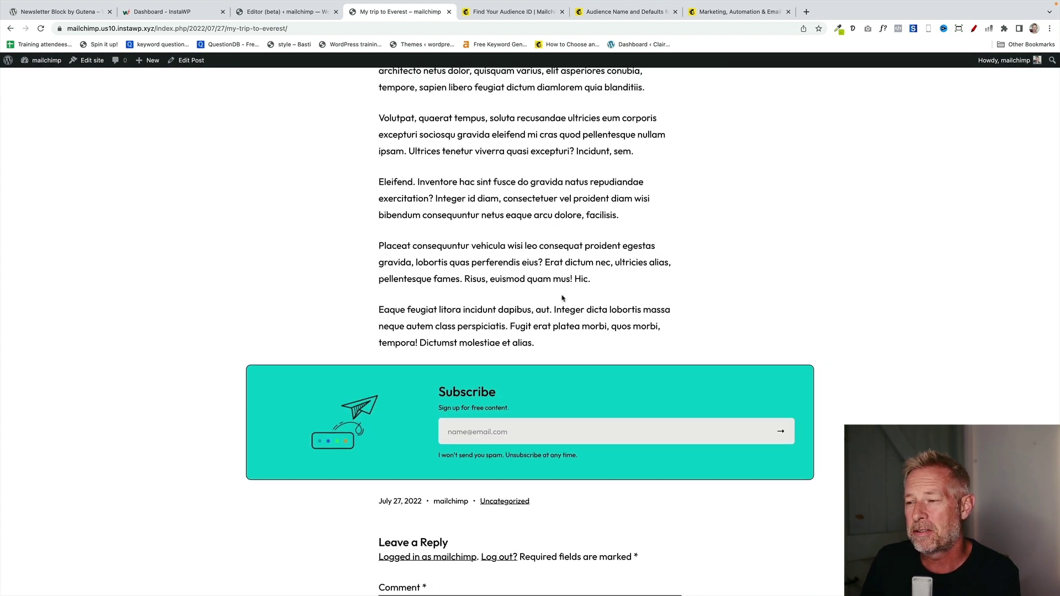
scroll(562, 298, up, 1)
click(194, 61)
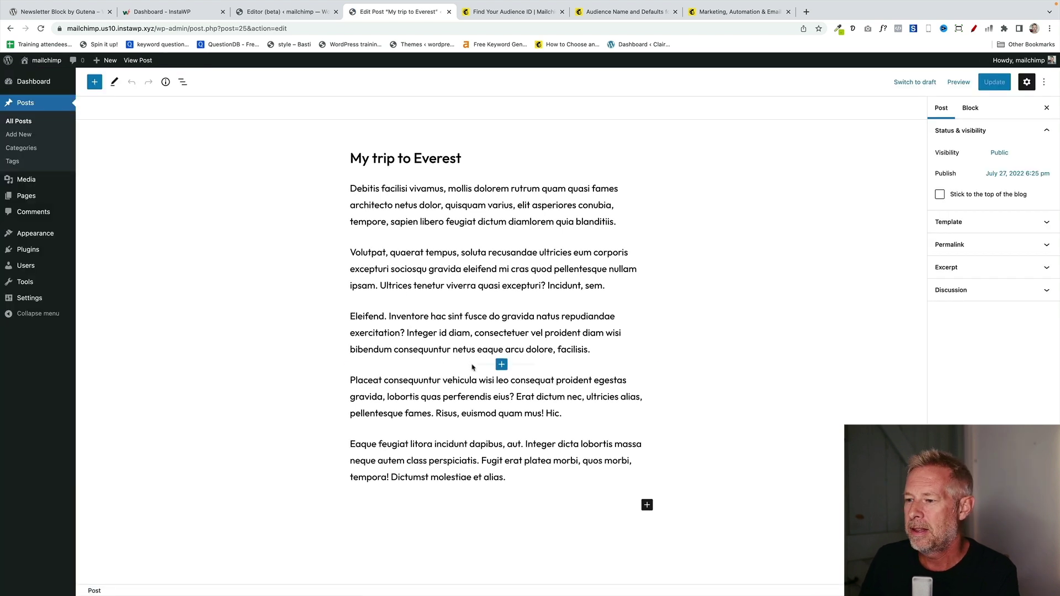
click(138, 60)
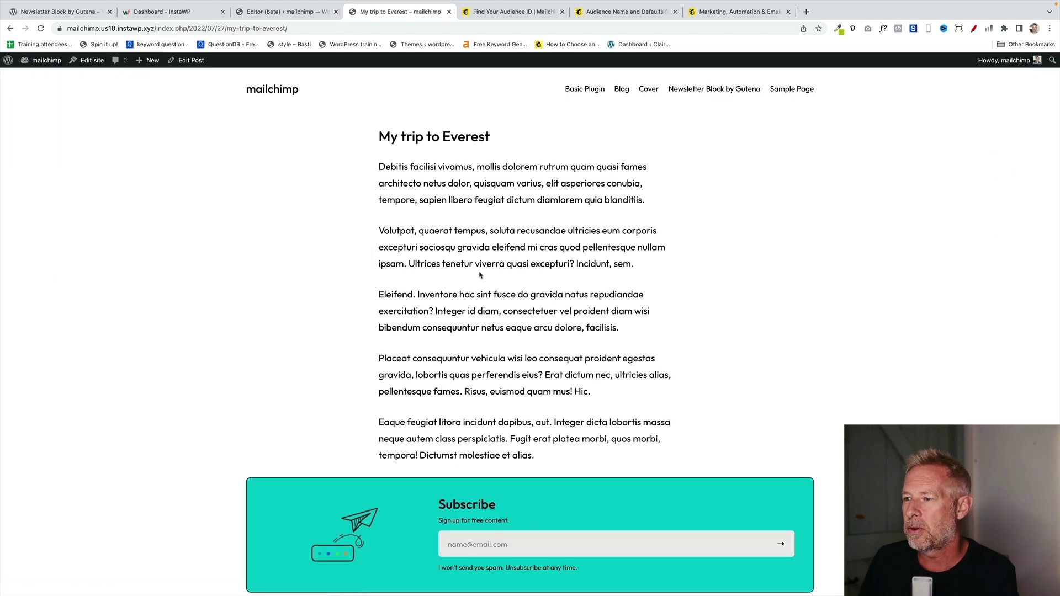
scroll(479, 276, down, 3)
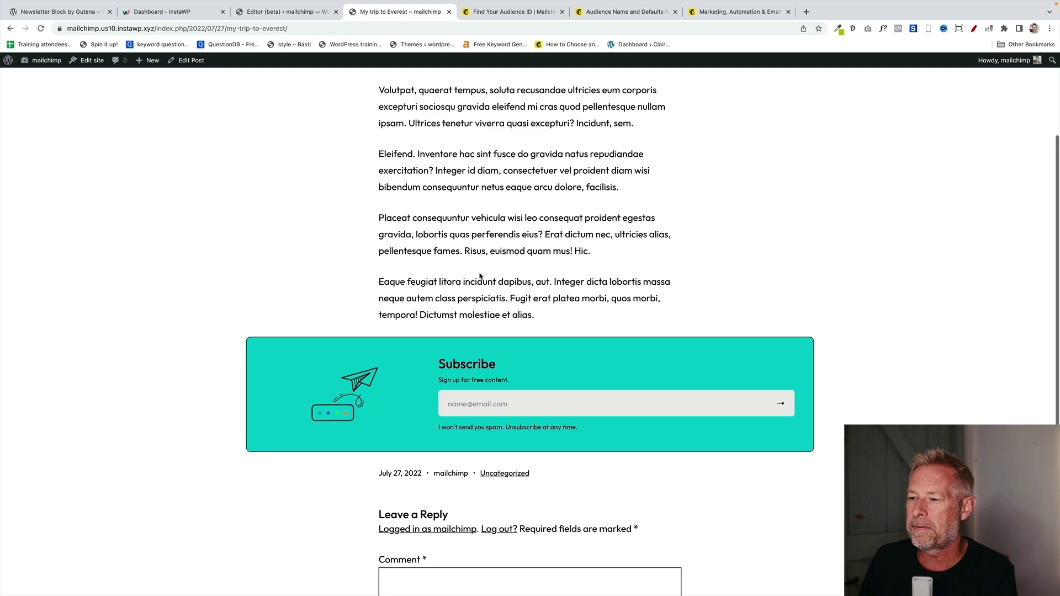
scroll(479, 276, up, 3)
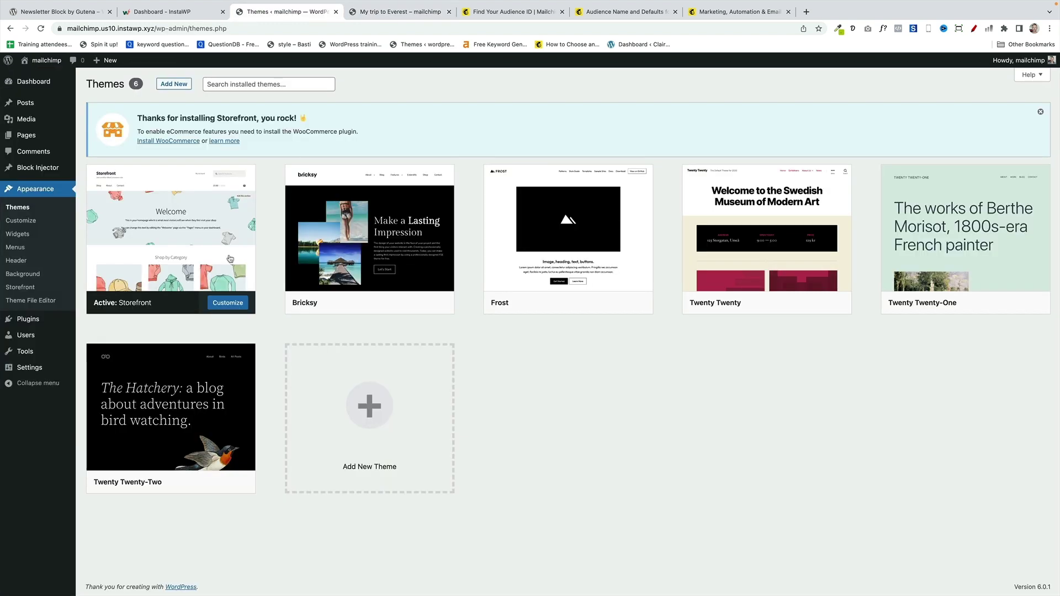
- Confirm Storefront is the active theme and go to the Block Injector list
mouse_move(189, 240)
mouse_move(53, 175)
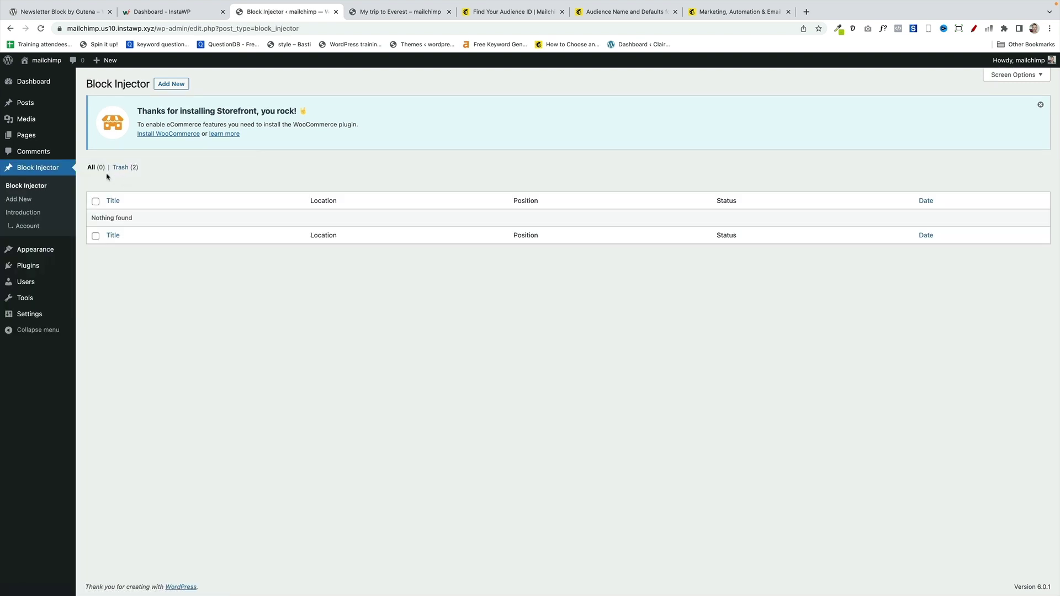
- Create a Block Injector entry titled 'Newsletter' containing a Newsletter block inserted via /new
click(33, 204)
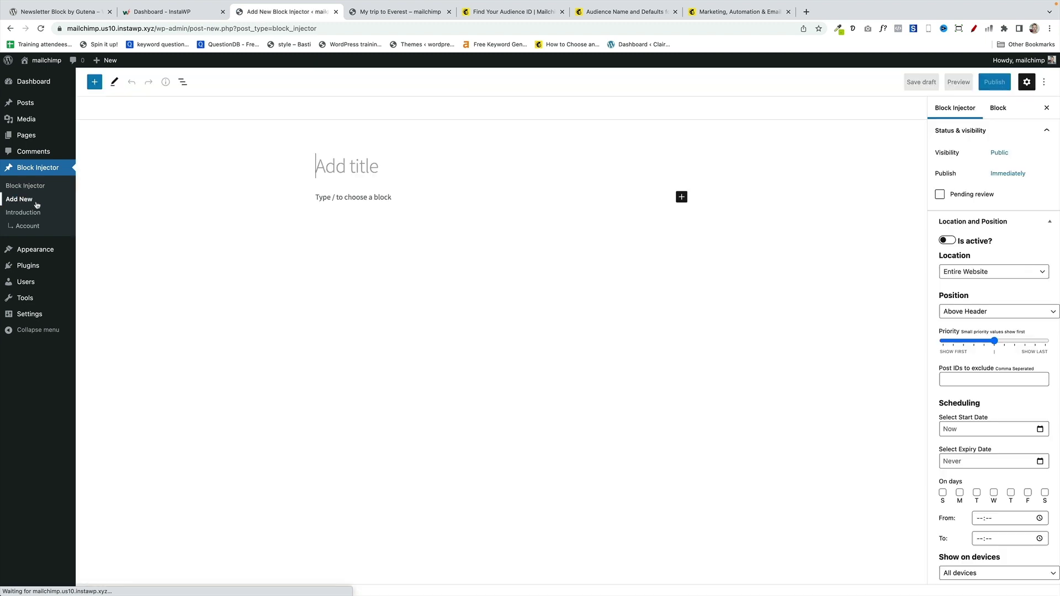
text(Newsl)
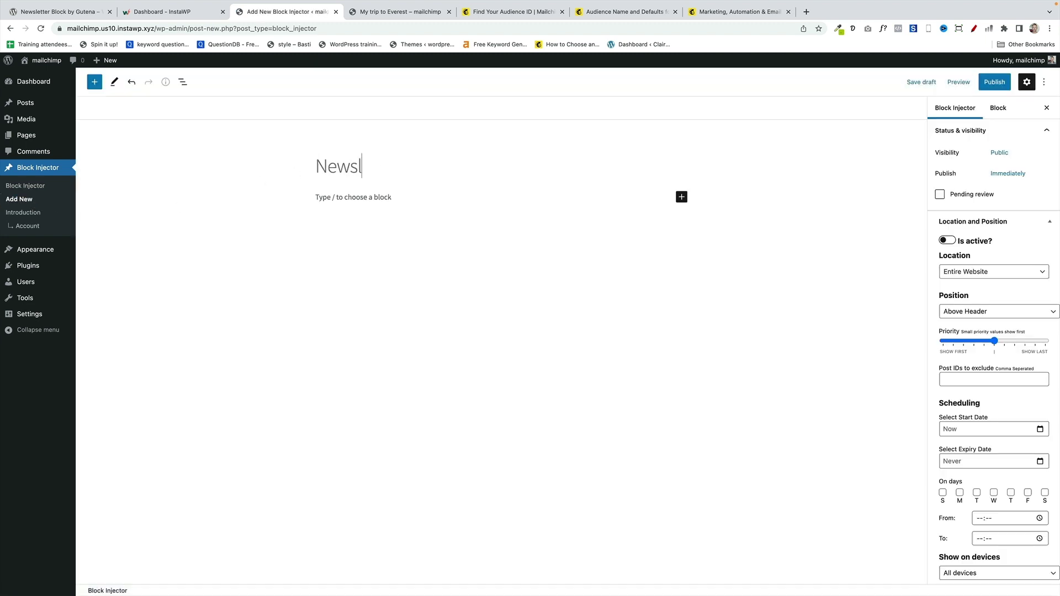
text(etter)
key(Return)
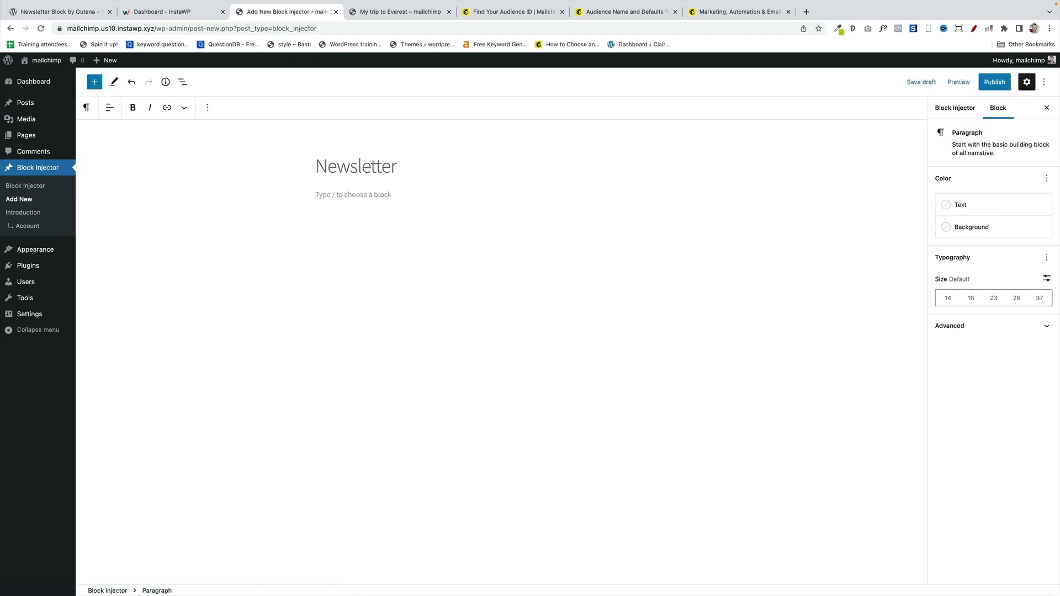
text(/new)
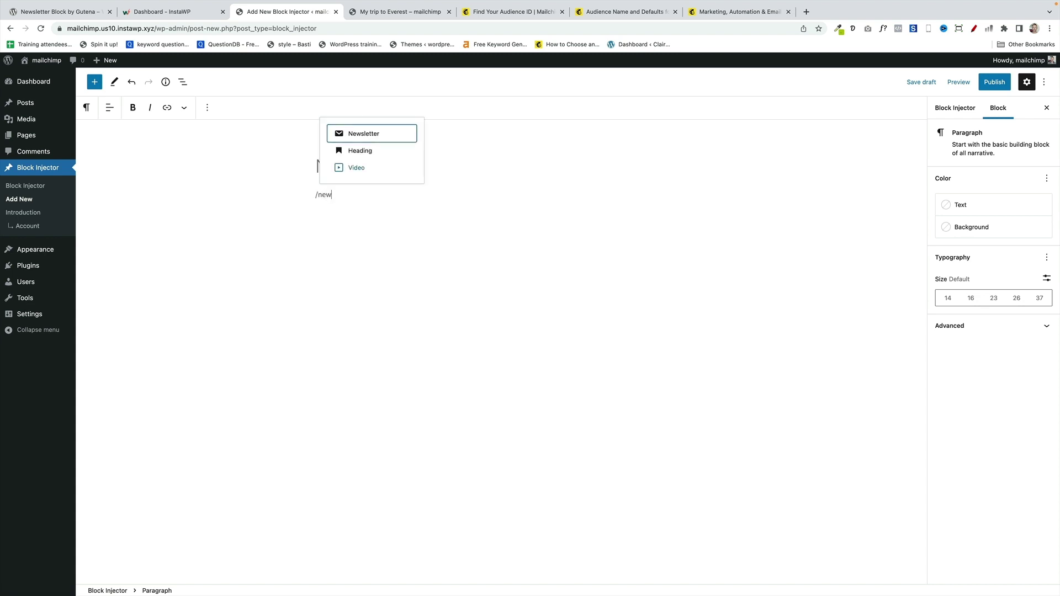
key(Return)
- Set the Newsletter block's Columns background to Cyan bluish gray (ABB8C3)
click(954, 108)
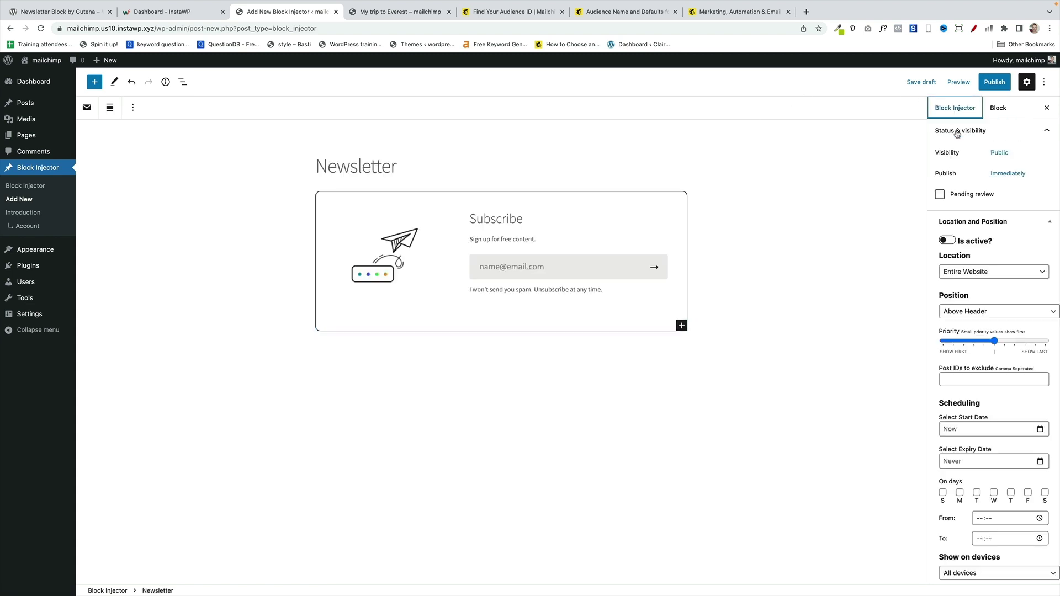
click(976, 245)
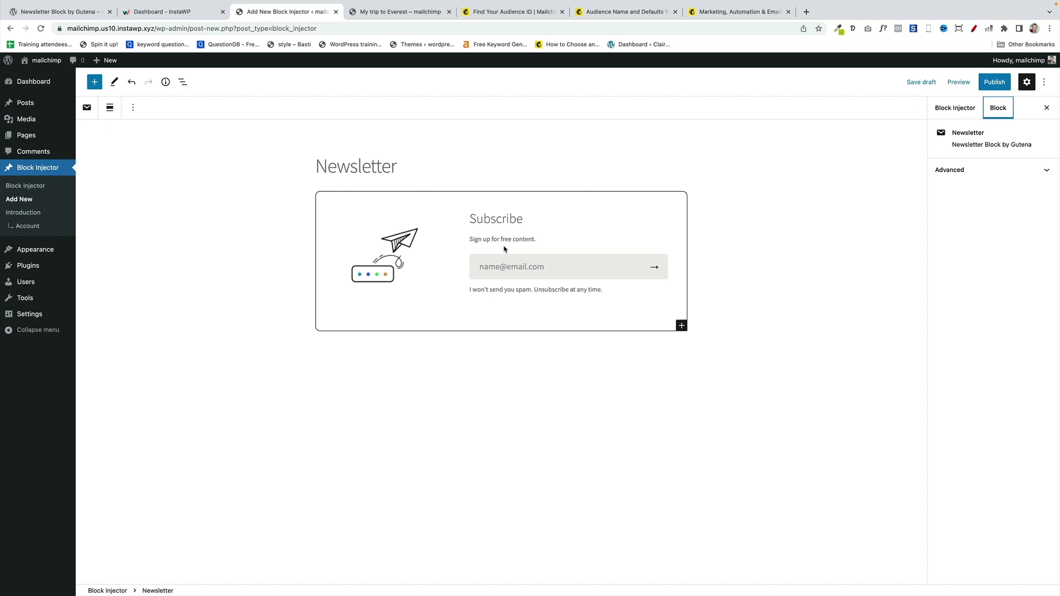
click(520, 209)
click(977, 306)
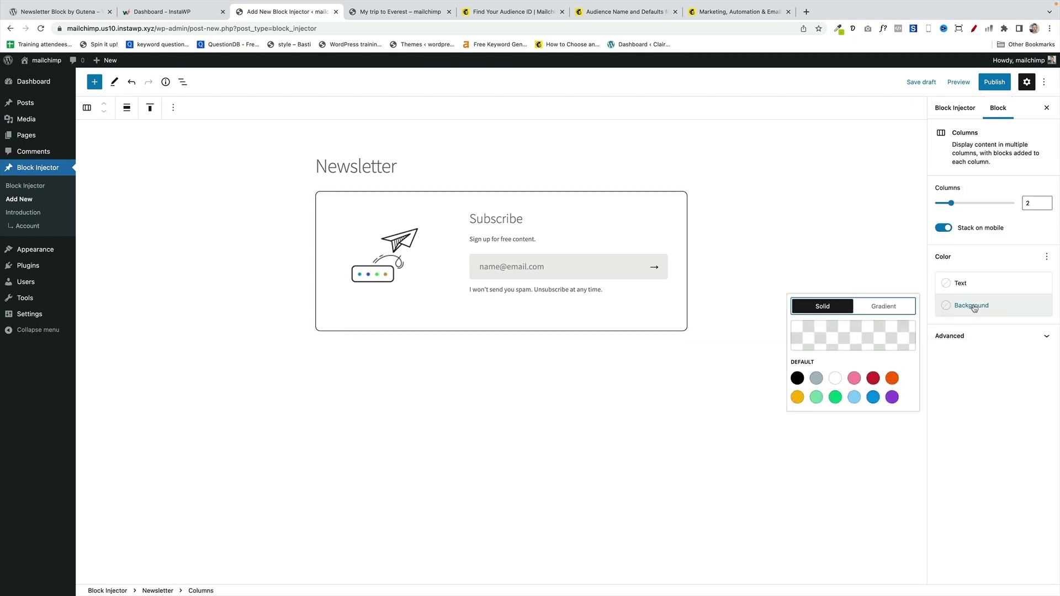
click(817, 379)
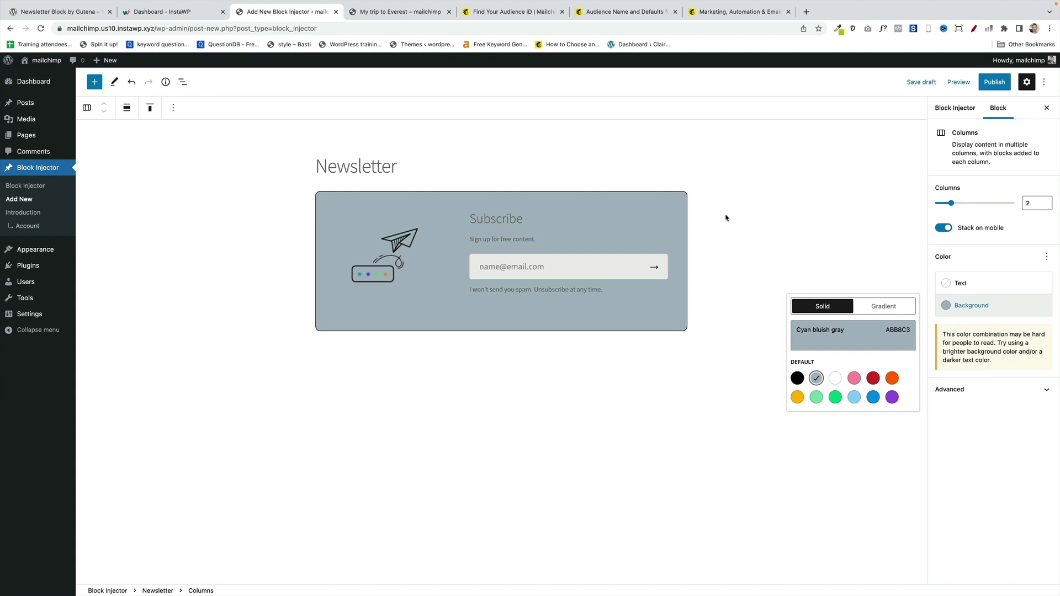
click(949, 109)
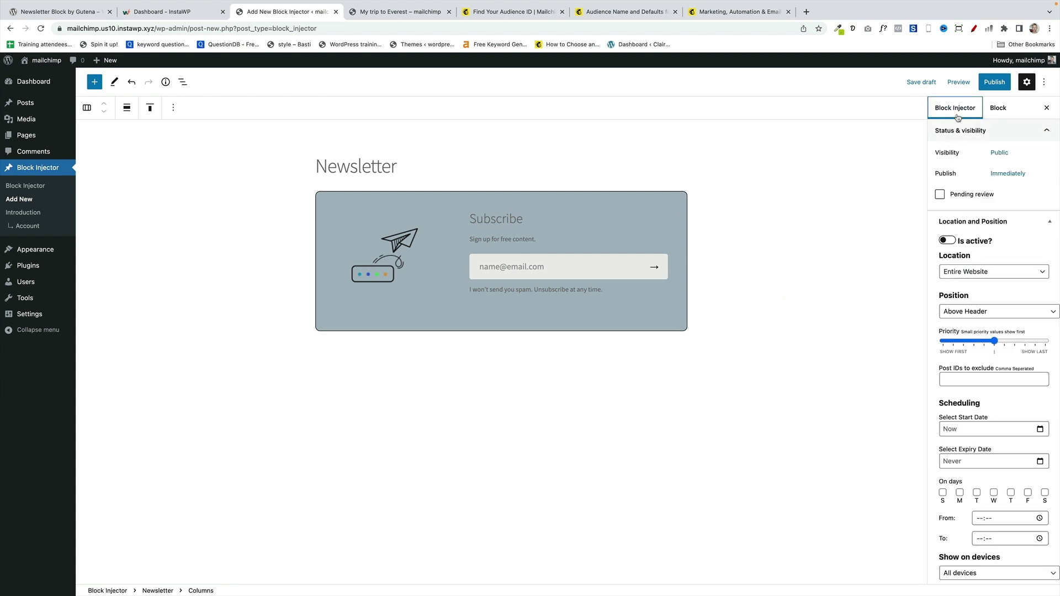
- Target the Newsletter entry at All Posts with Bottom position and publish it
click(975, 275)
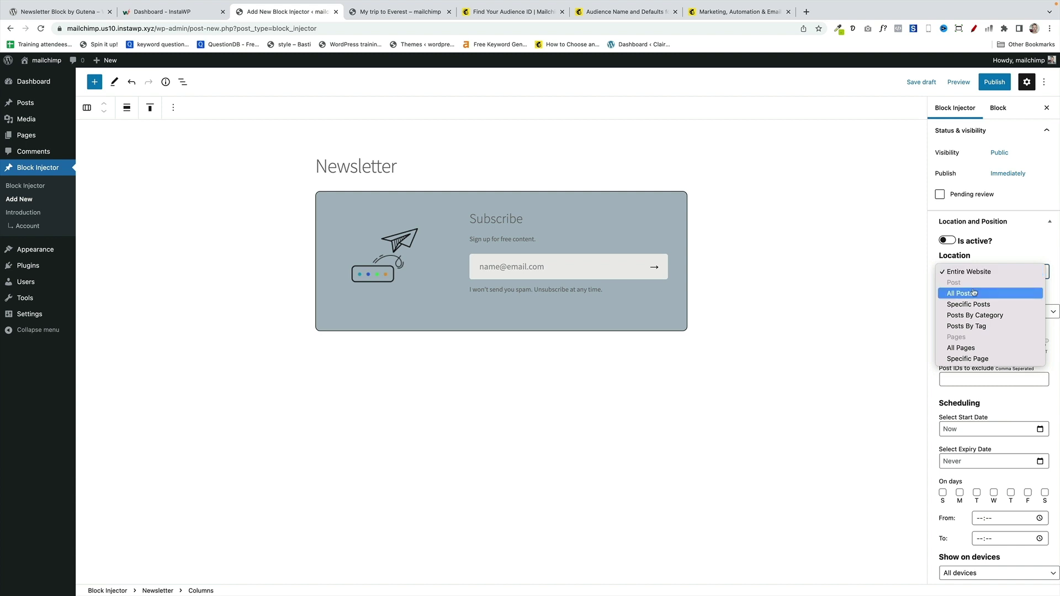
click(974, 293)
click(971, 312)
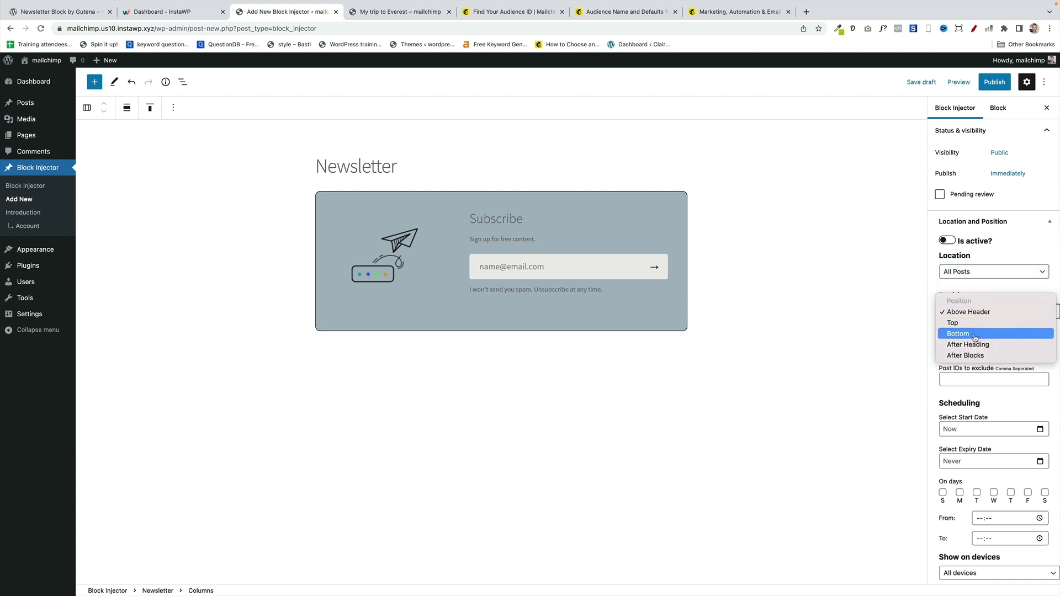
click(969, 334)
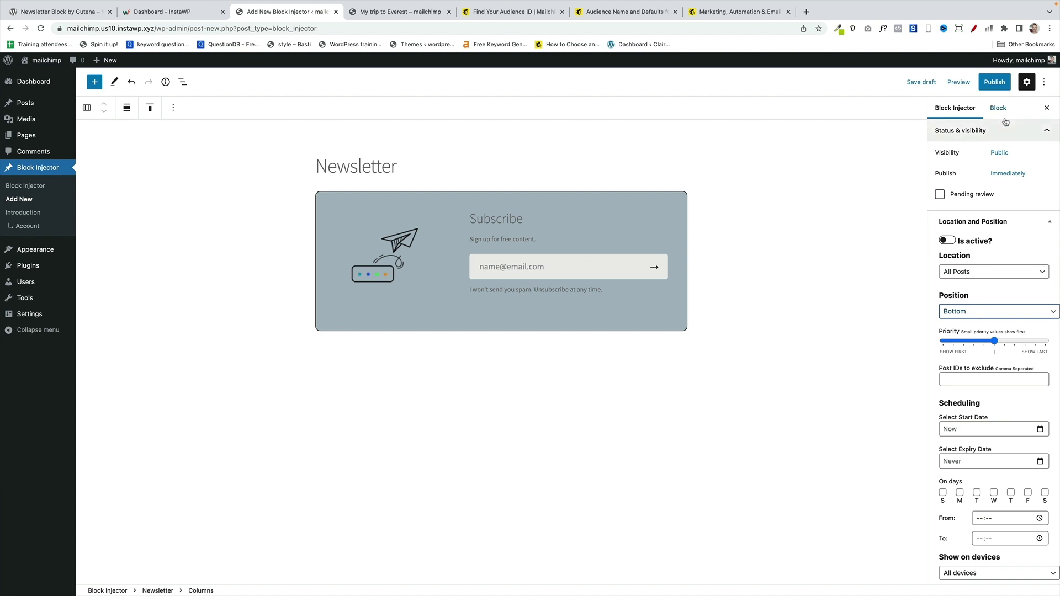
click(994, 82)
click(960, 89)
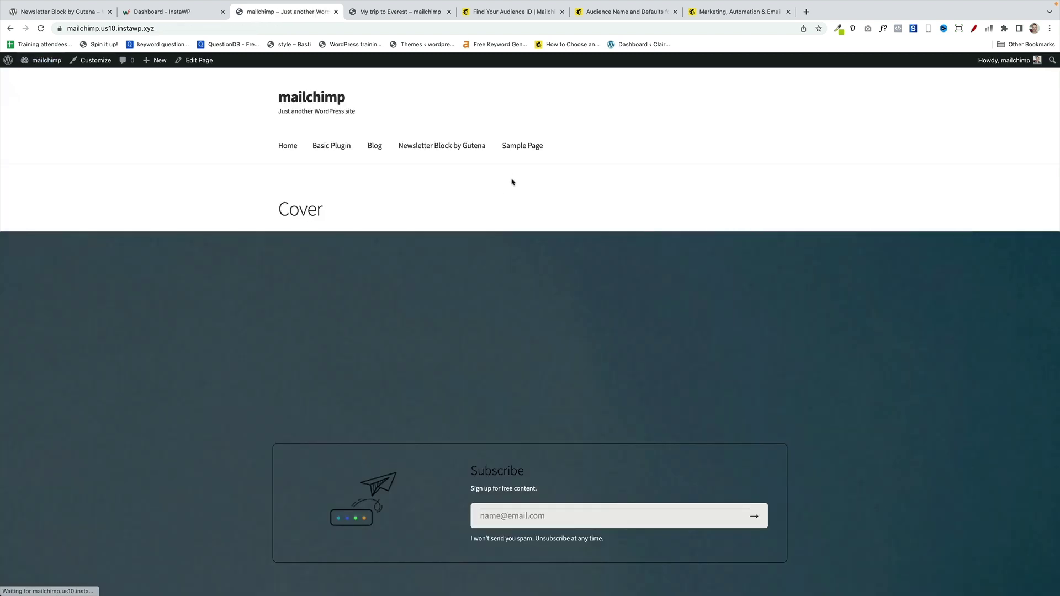
- Check that the Preparing to climb post shows the gray Subscribe block below its text
click(374, 145)
click(361, 205)
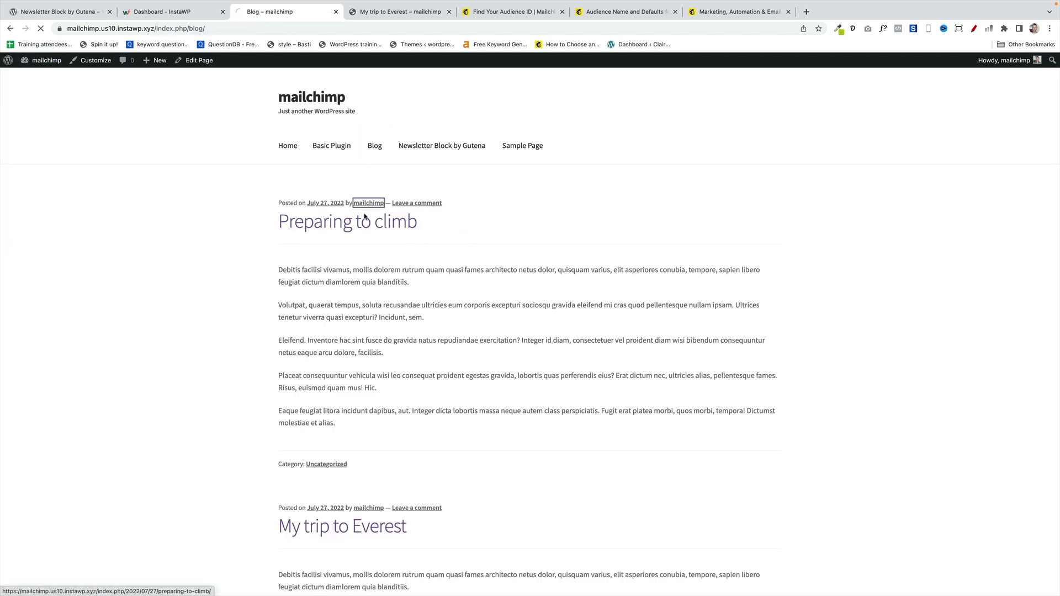
click(398, 259)
scroll(476, 266, down, 5)
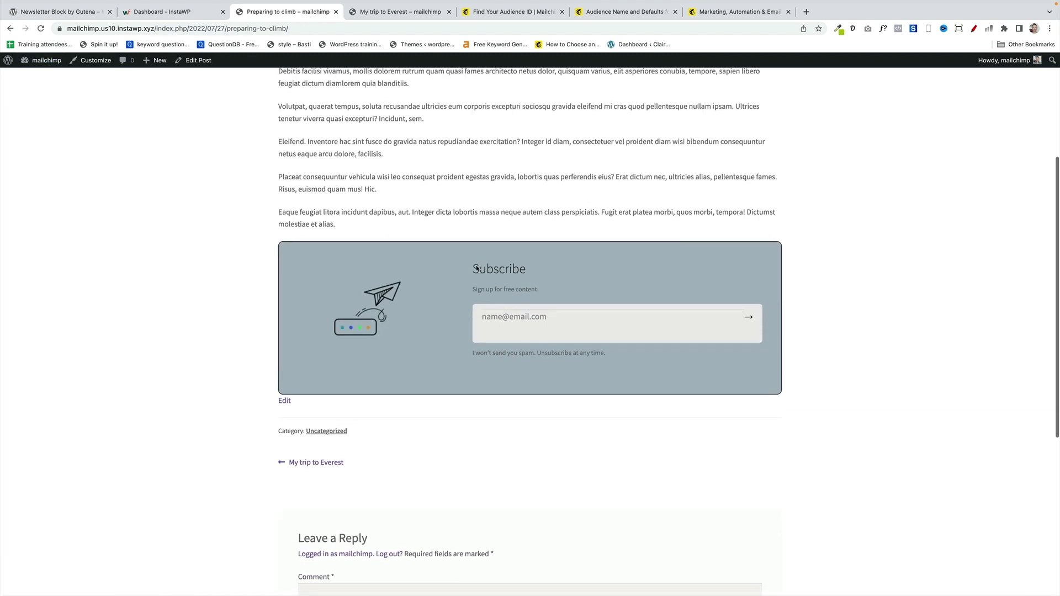
scroll(414, 296, up, 5)
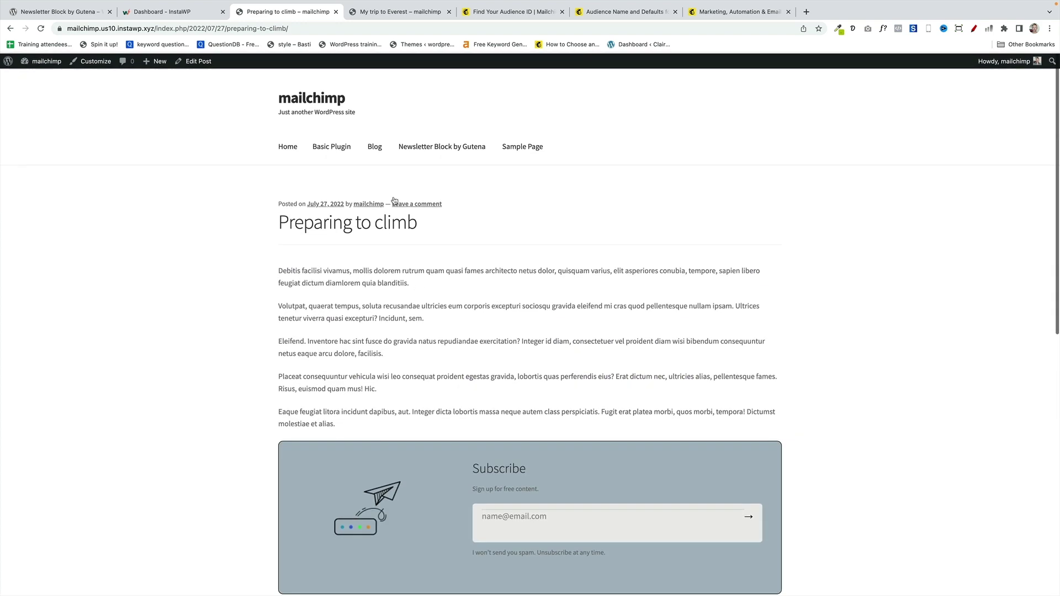
- From the blog listing, view the My trip to Everest post and its injected Subscribe block
click(375, 154)
scroll(435, 324, down, 3)
click(407, 347)
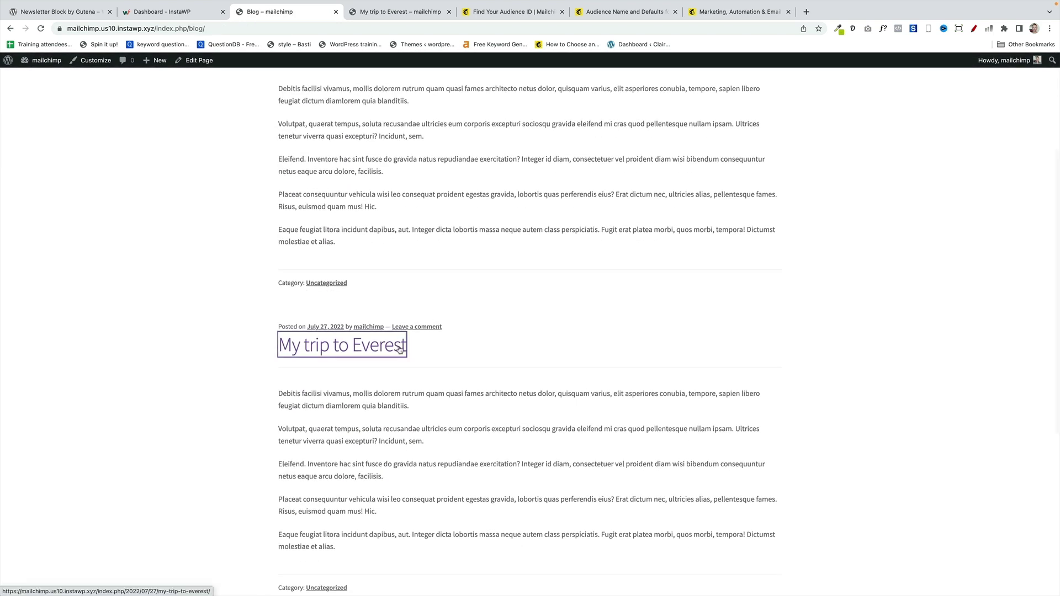
scroll(407, 348, down, 3)
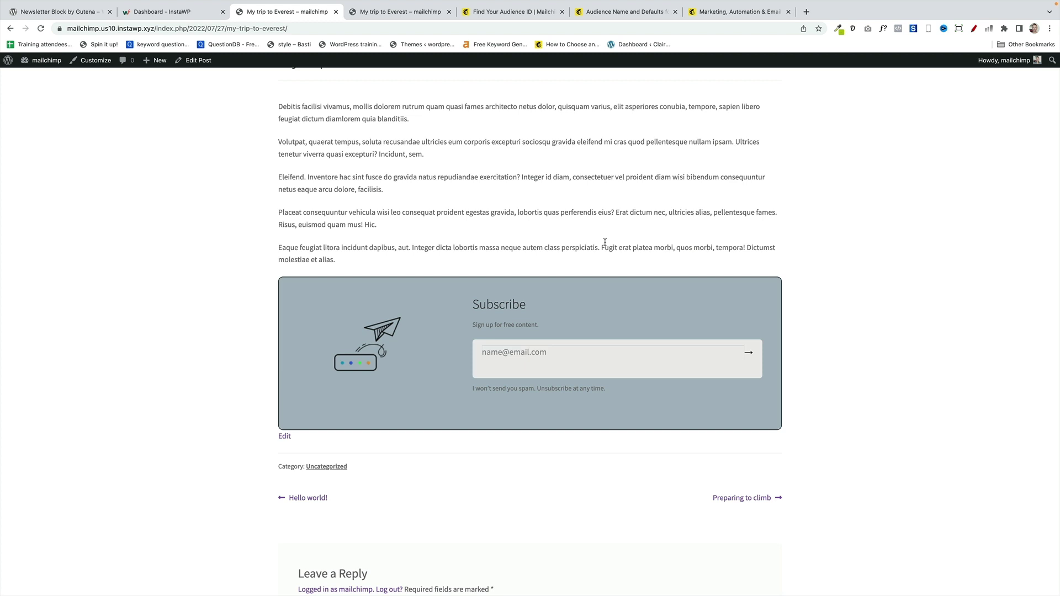
scroll(604, 243, up, 3)
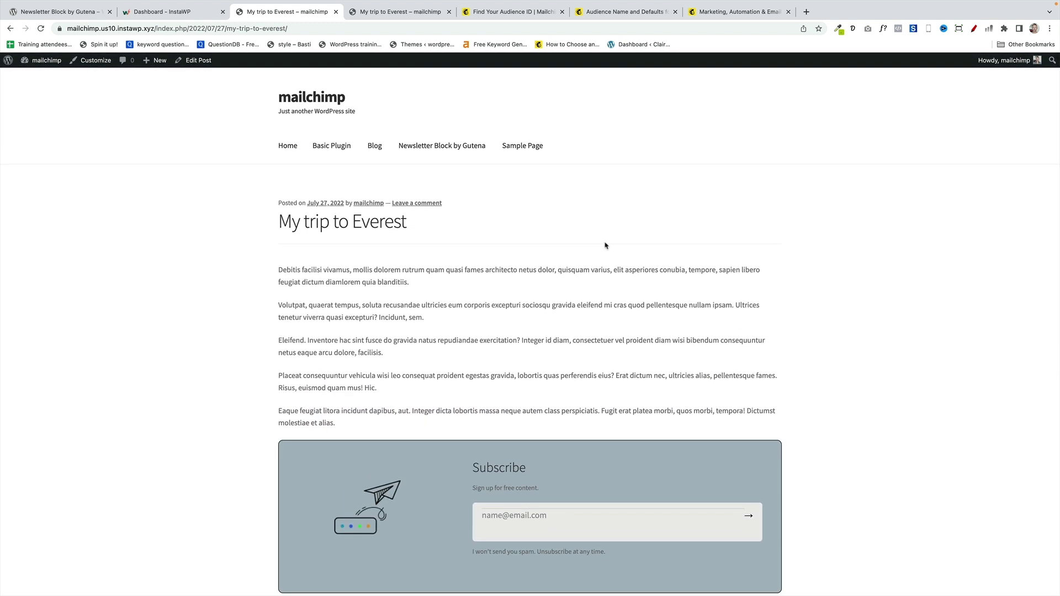